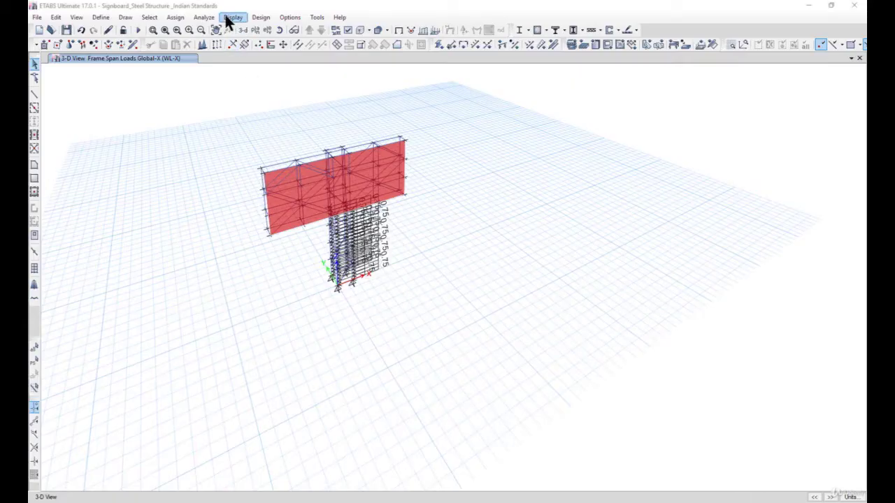
- Show the undeformed model in the 3-D view in place of the WL-X frame span loads
{"action": "left_click", "coordinate": [233, 17]}
{"action": "left_click", "coordinate": [242, 30]}
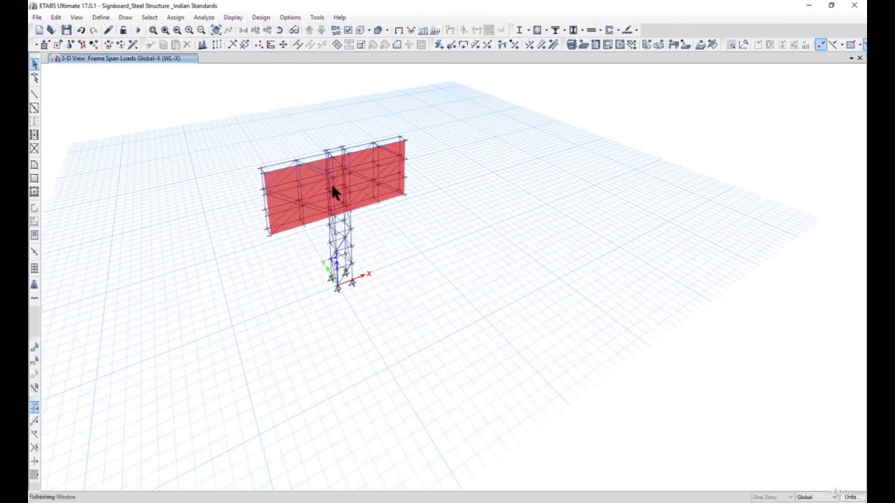
{"action": "middle_click_drag", "start_coordinate": [374, 204], "coordinate": [371, 164], "text": "shift"}
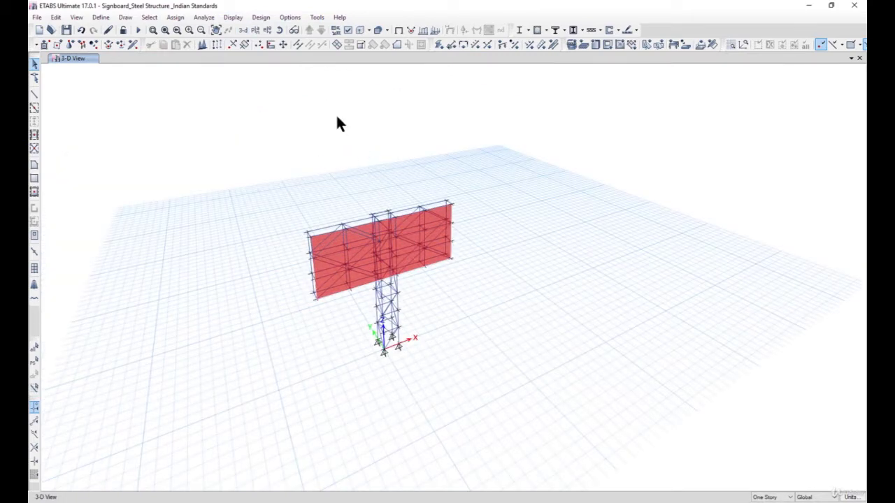
- Review the steel frame design preferences for IS 800:2007 and accept them
{"action": "left_click", "coordinate": [261, 18]}
{"action": "mouse_move", "coordinate": [273, 29]}
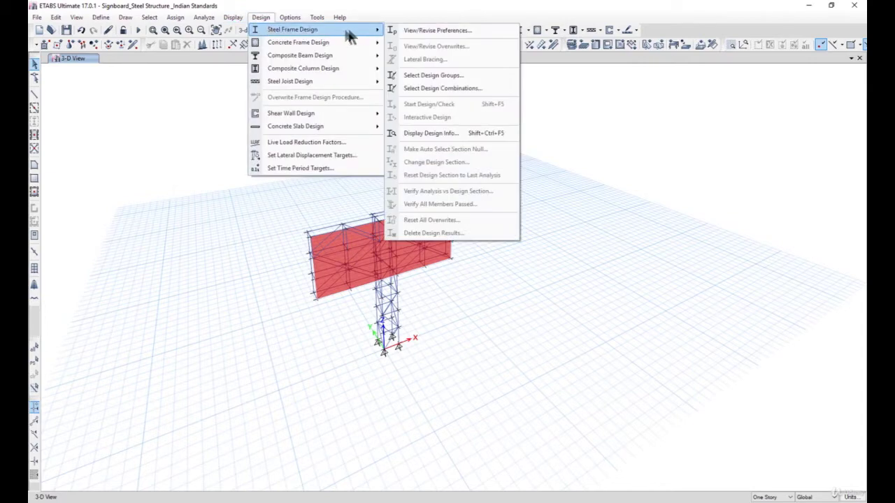
{"action": "left_click", "coordinate": [413, 31]}
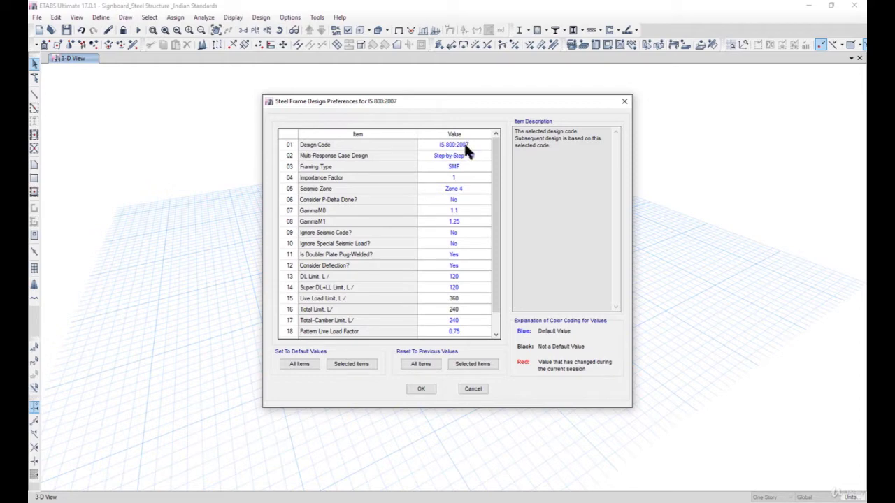
{"action": "left_click", "coordinate": [420, 389]}
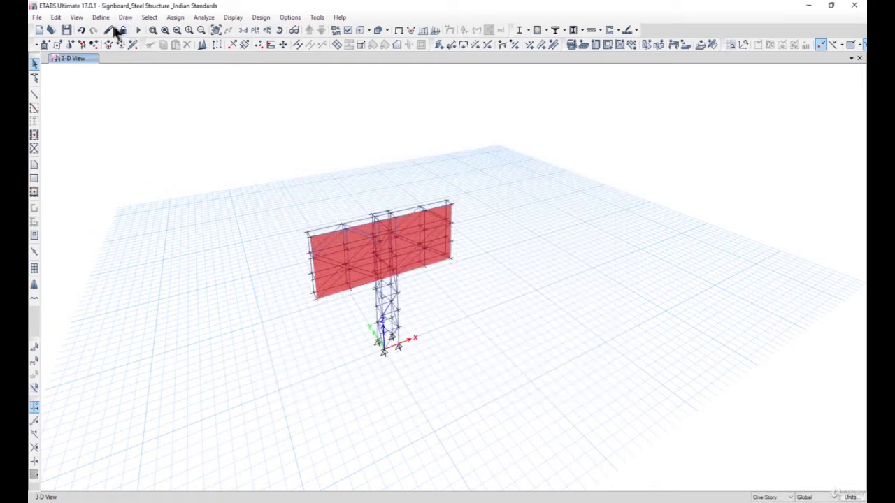
- Add the default load combinations for Steel Frame Design, converted to editable user combinations
{"action": "left_click", "coordinate": [101, 17]}
{"action": "left_click", "coordinate": [175, 265]}
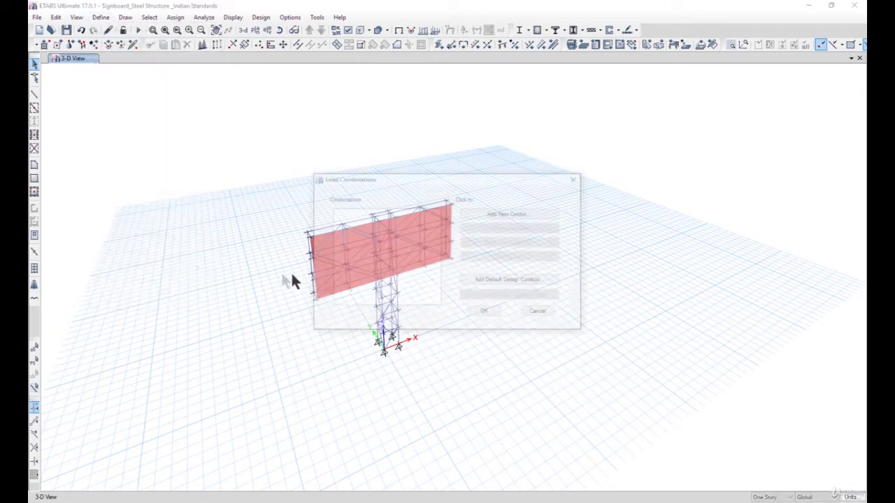
{"action": "left_click", "coordinate": [537, 281]}
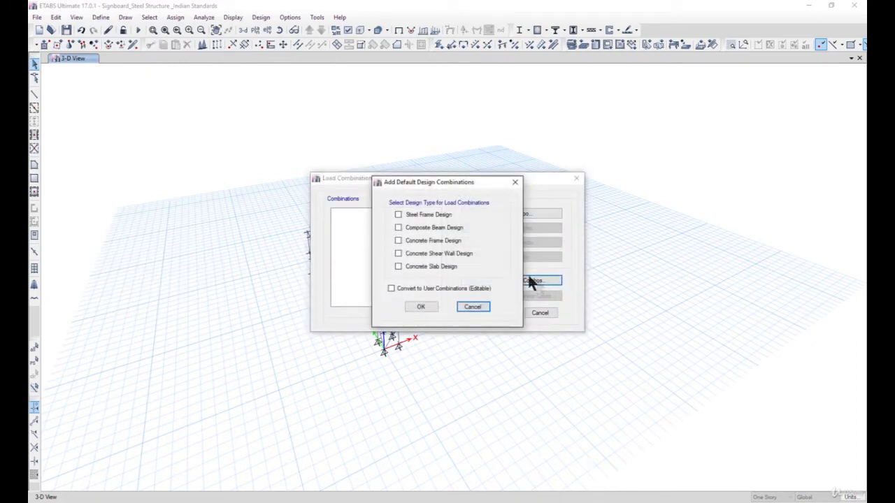
{"action": "left_click", "coordinate": [422, 217]}
{"action": "left_click", "coordinate": [453, 290]}
{"action": "left_click", "coordinate": [421, 307]}
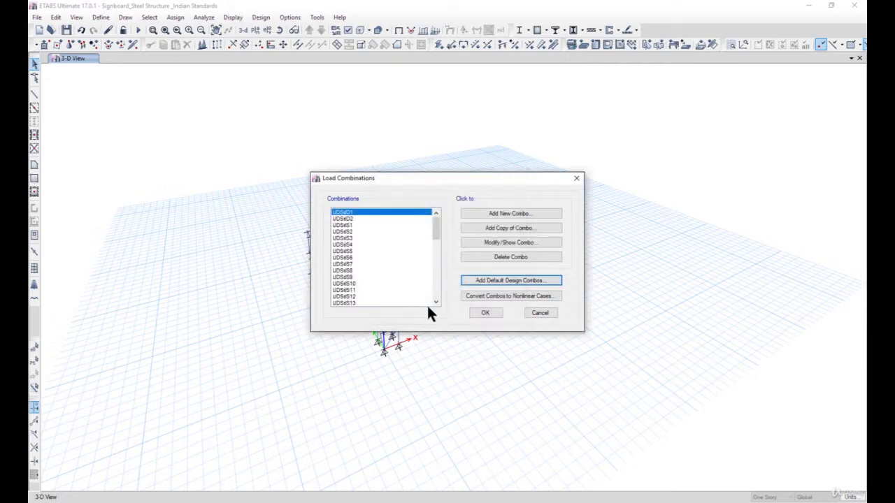
- Inspect the load cases and scale factors of combination UDStlS5, and accept the load combination list
{"action": "left_click", "coordinate": [388, 251]}
{"action": "left_click", "coordinate": [523, 243]}
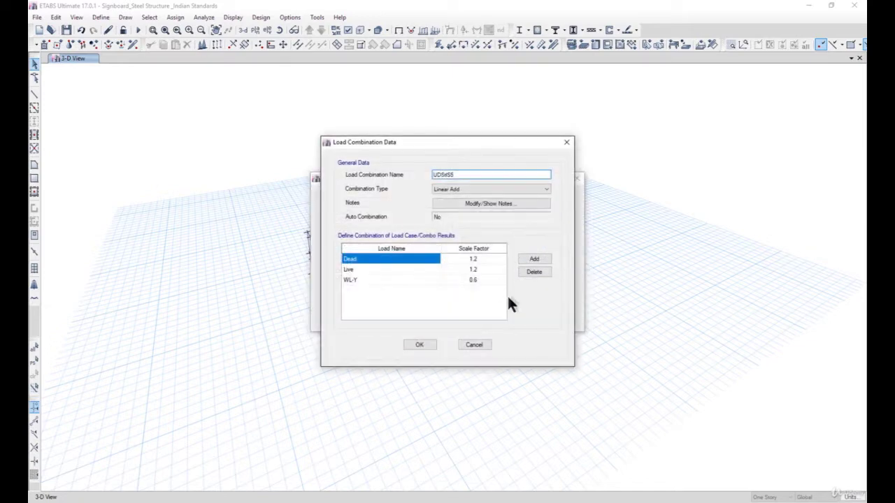
{"action": "left_click", "coordinate": [476, 344]}
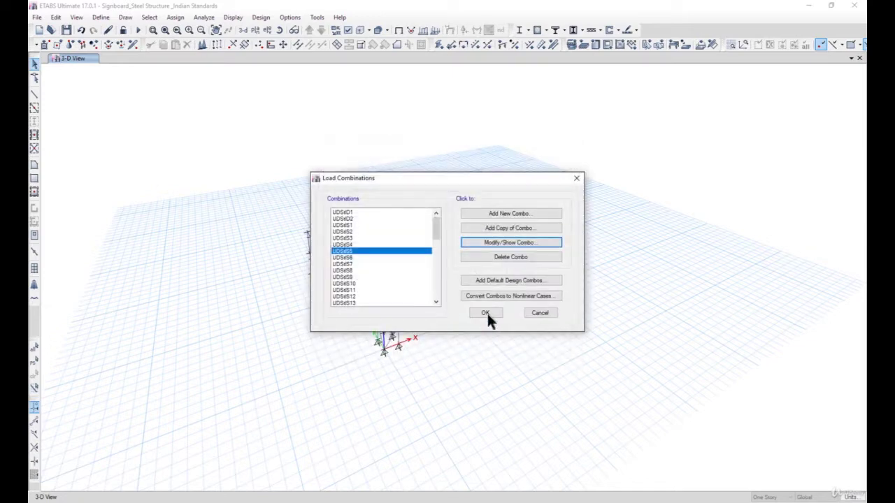
{"action": "left_click", "coordinate": [487, 312]}
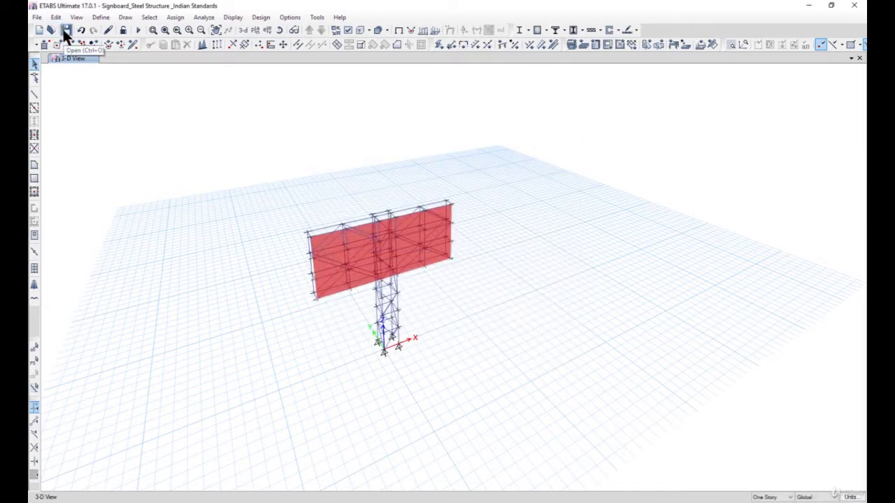
- Check the model with all joint, frame, shell, meshing, loading and self-mass checks enabled at 1 mm tolerance, including the trim-or-extend fix
{"action": "scroll", "coordinate": [369, 265], "scroll_direction": "up", "scroll_amount": 3}
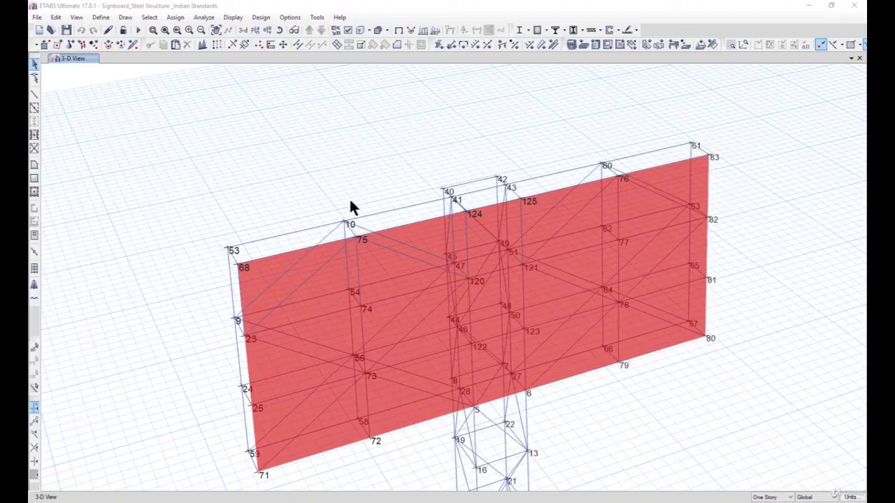
{"action": "scroll", "coordinate": [368, 224], "scroll_direction": "down", "scroll_amount": 4}
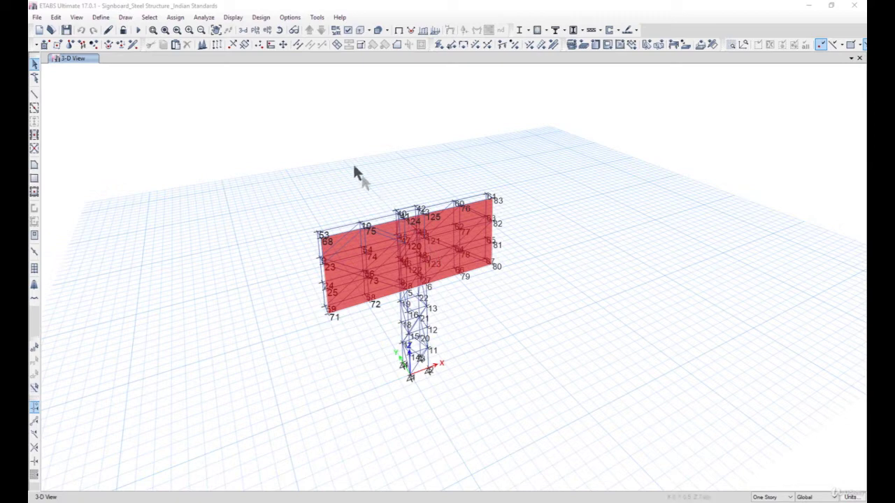
{"action": "left_click", "coordinate": [204, 16]}
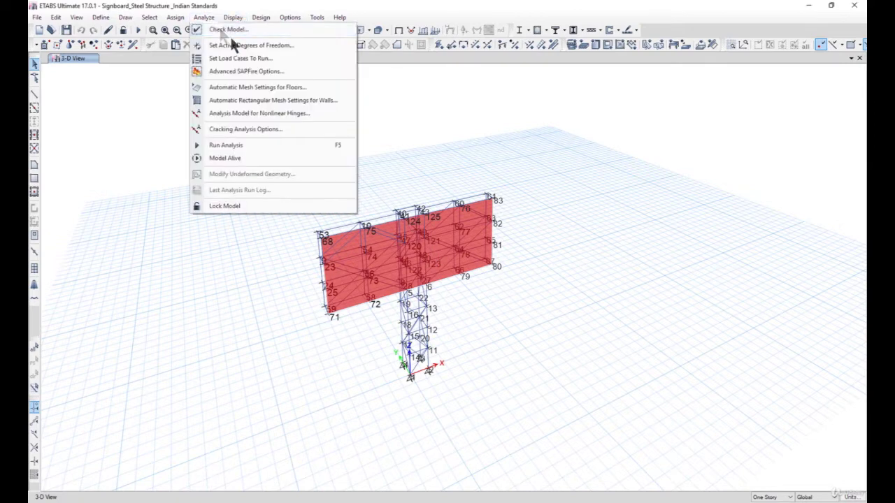
{"action": "left_click", "coordinate": [231, 30]}
{"action": "left_click", "coordinate": [422, 387]}
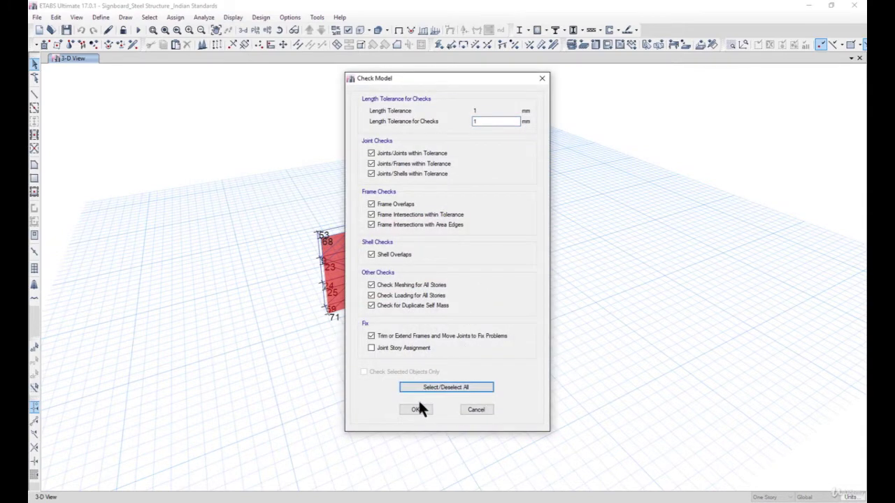
{"action": "left_click", "coordinate": [418, 409]}
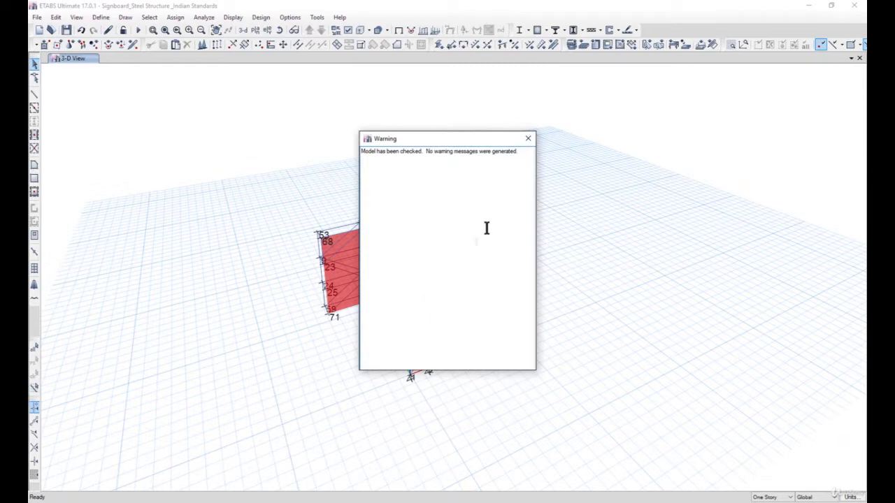
{"action": "left_click_drag", "start_coordinate": [376, 151], "coordinate": [525, 146]}
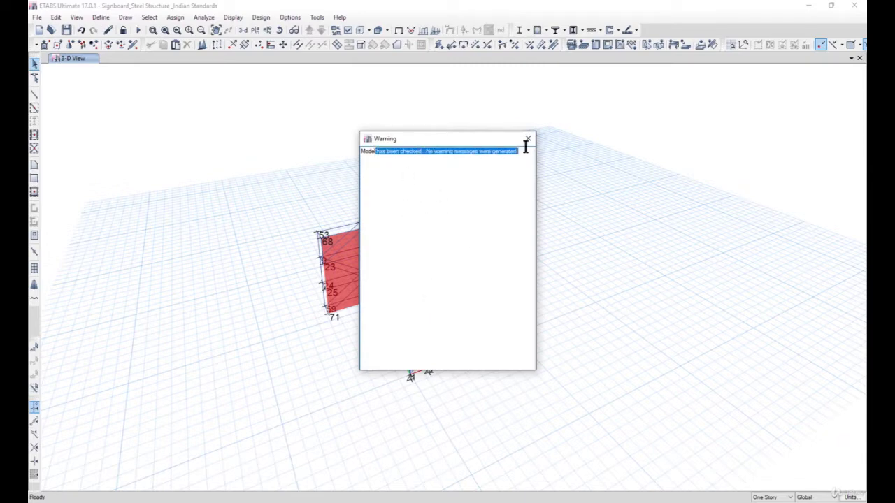
{"action": "left_click", "coordinate": [529, 140]}
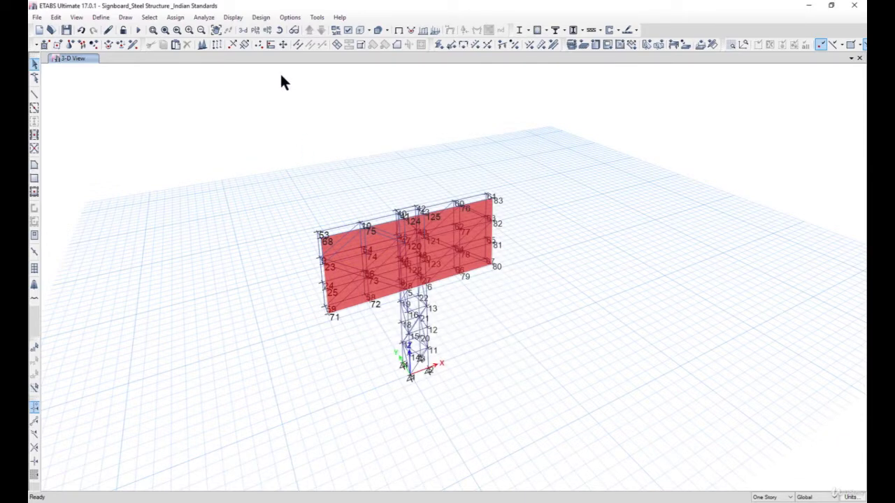
- Confirm the Advanced Solver with the Auto analysis process in the advanced SAPFire options
{"action": "left_click", "coordinate": [203, 17]}
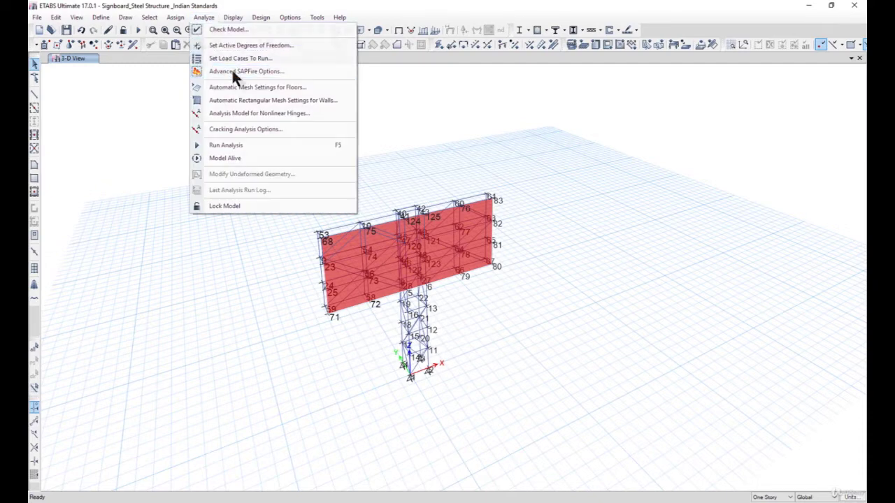
{"action": "left_click", "coordinate": [231, 71]}
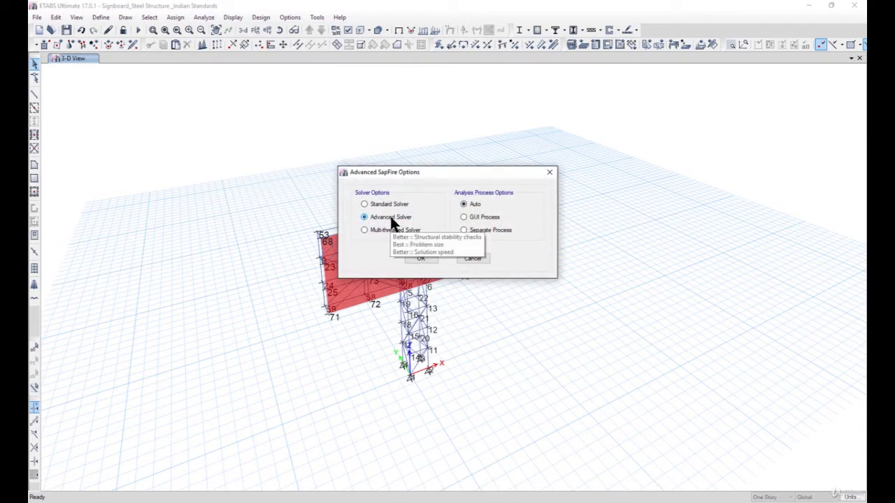
{"action": "left_click", "coordinate": [424, 257]}
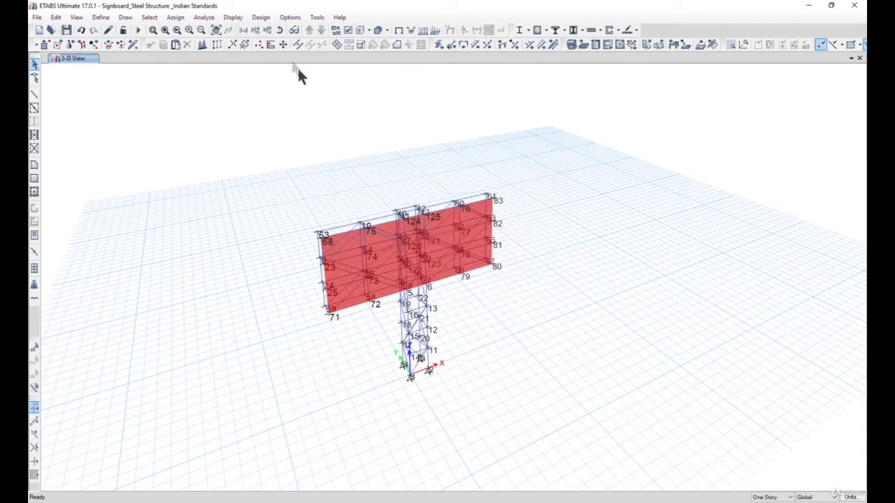
- Review the list of load cases set to run, leaving it without changes
{"action": "left_click", "coordinate": [205, 18]}
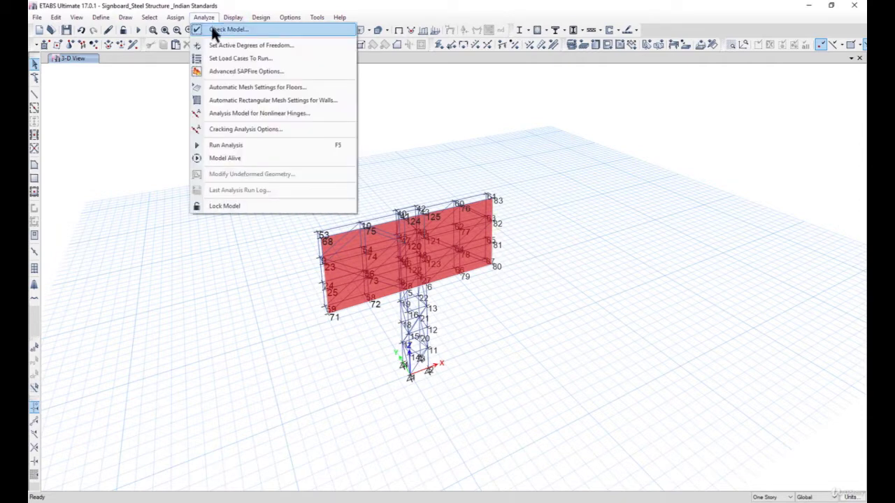
{"action": "left_click", "coordinate": [230, 58]}
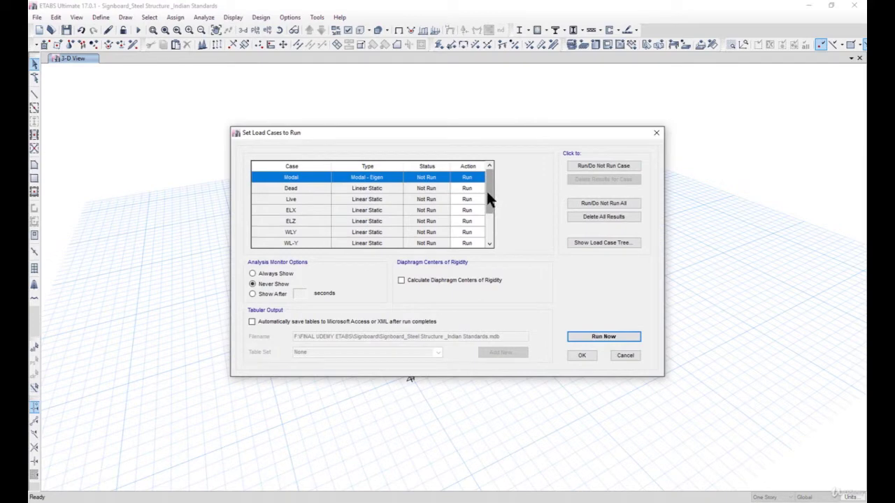
{"action": "left_click_drag", "start_coordinate": [488, 199], "coordinate": [487, 176]}
{"action": "left_click", "coordinate": [625, 356]}
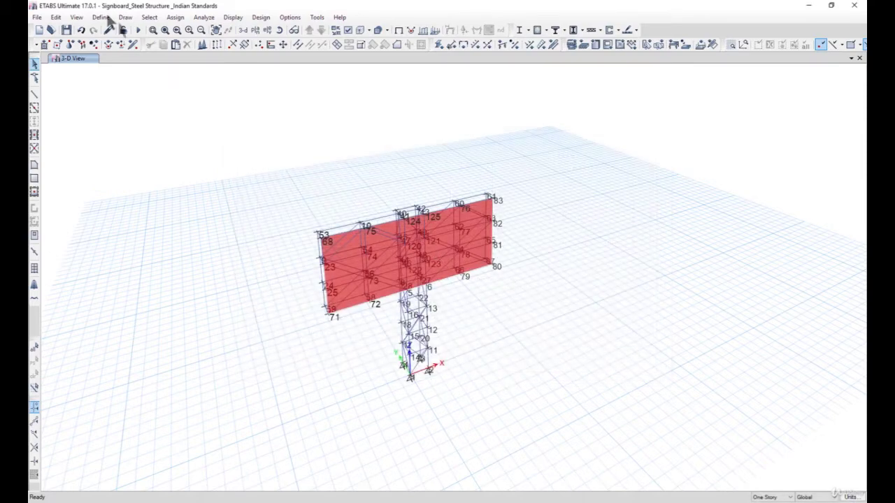
- Change the Modal case's subtype to Ritz and add an Acceleration load in direction UX
{"action": "left_click", "coordinate": [100, 17]}
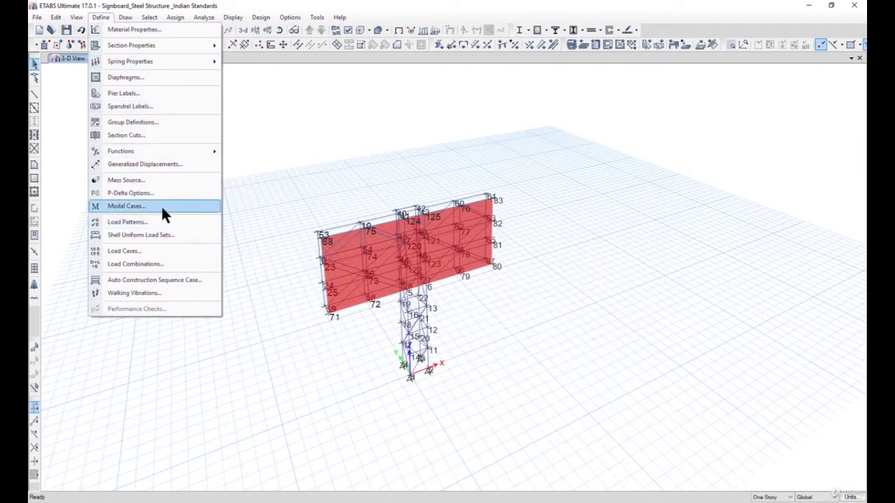
{"action": "left_click", "coordinate": [162, 211]}
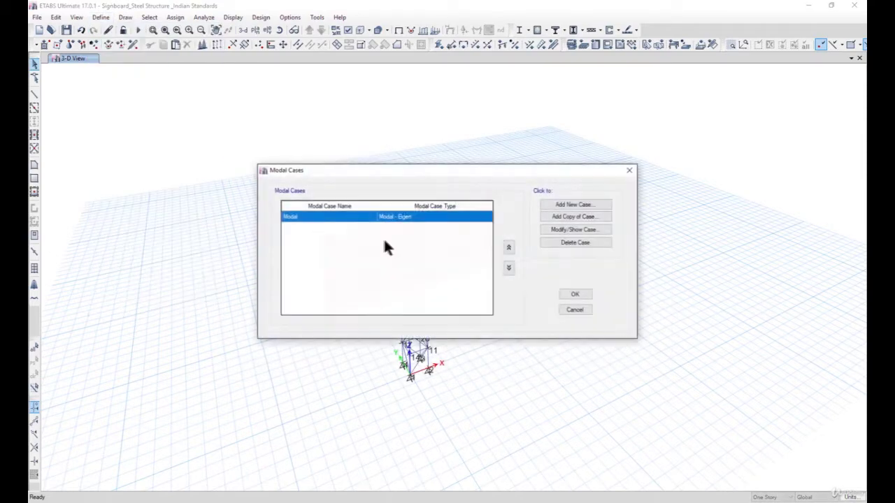
{"action": "double_click", "coordinate": [472, 216]}
{"action": "left_click", "coordinate": [475, 131]}
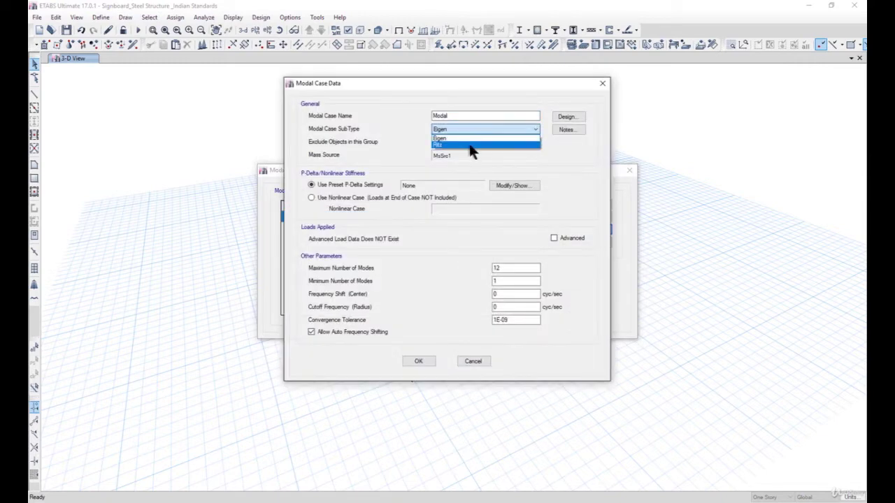
{"action": "left_click", "coordinate": [469, 145]}
{"action": "left_click", "coordinate": [567, 250]}
{"action": "left_click", "coordinate": [345, 257]}
{"action": "left_click", "coordinate": [329, 269]}
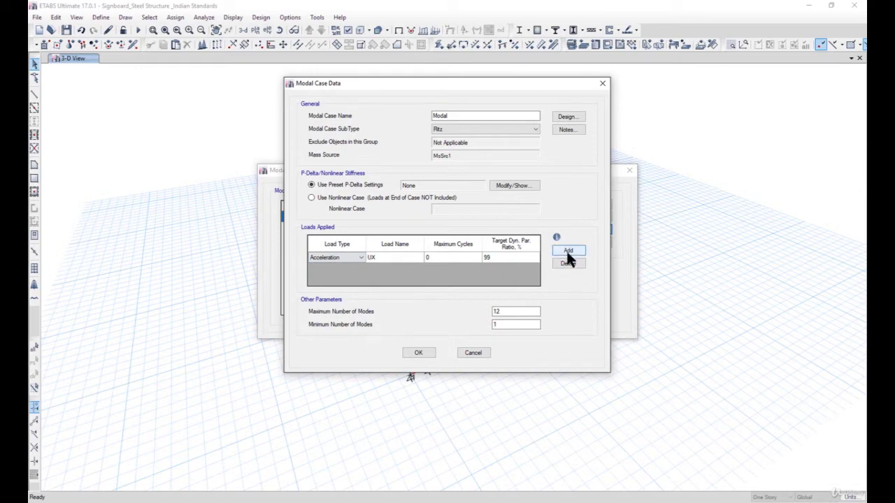
- Add a second Acceleration load in another direction to the Ritz modal case and save the modal case definition
{"action": "left_click", "coordinate": [567, 252]}
{"action": "left_click", "coordinate": [393, 270]}
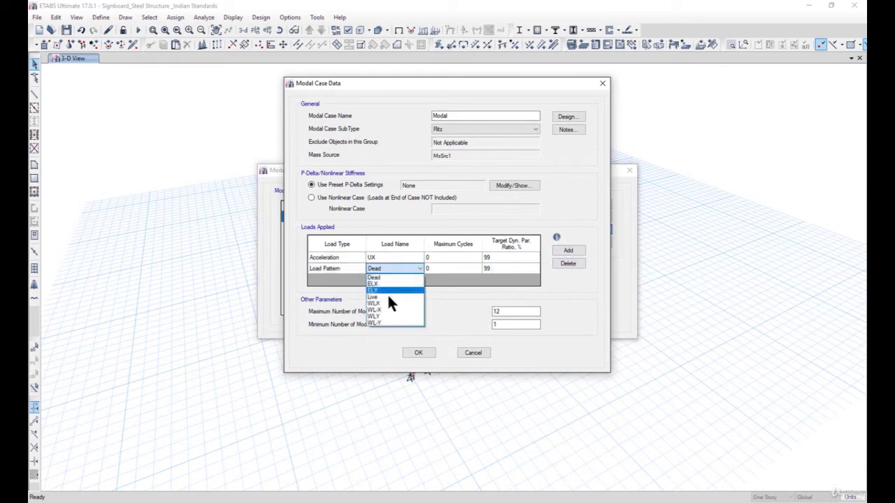
{"action": "left_click", "coordinate": [350, 267]}
{"action": "left_click", "coordinate": [351, 270]}
{"action": "left_click", "coordinate": [349, 289]}
{"action": "left_click", "coordinate": [384, 270]}
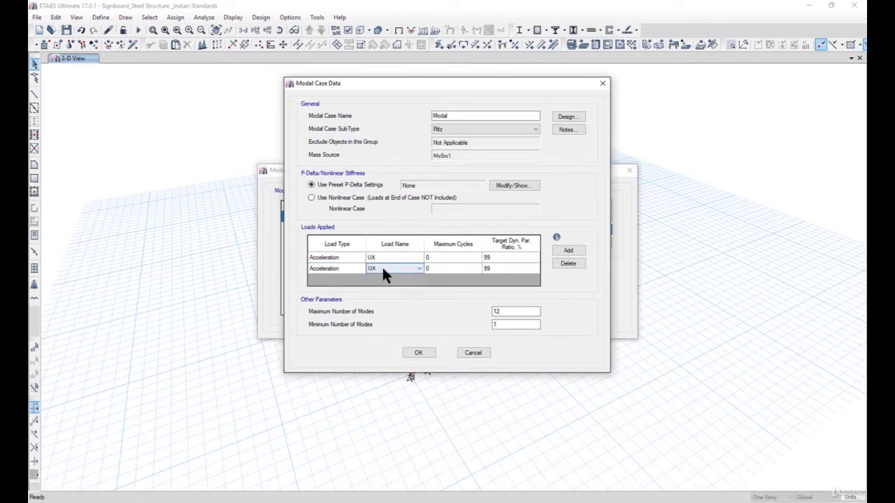
{"action": "left_click", "coordinate": [383, 270]}
{"action": "left_click", "coordinate": [389, 292]}
{"action": "left_click", "coordinate": [423, 352]}
{"action": "left_click", "coordinate": [569, 297]}
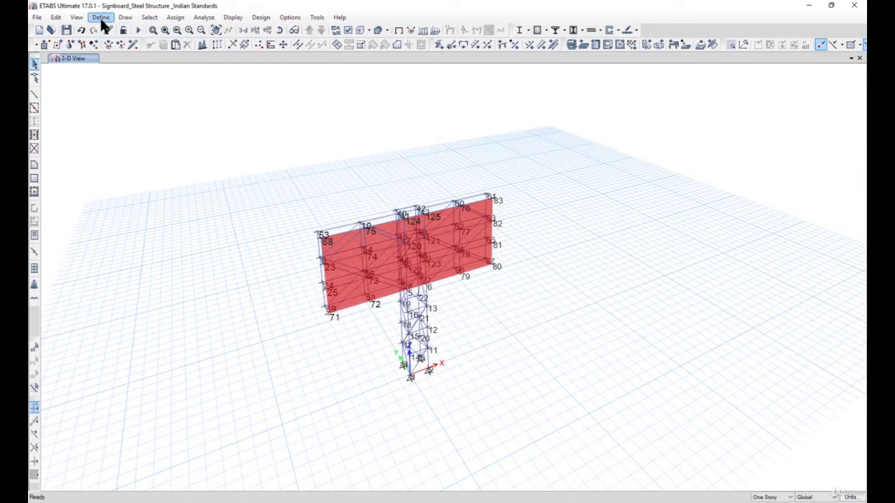
- Run the structural analysis and open the last analysis run log
{"action": "left_click", "coordinate": [204, 17]}
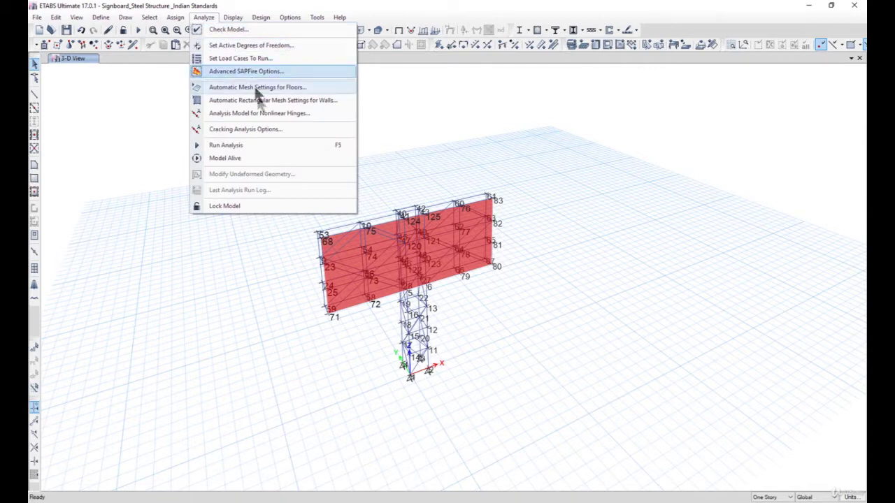
{"action": "left_click", "coordinate": [270, 142]}
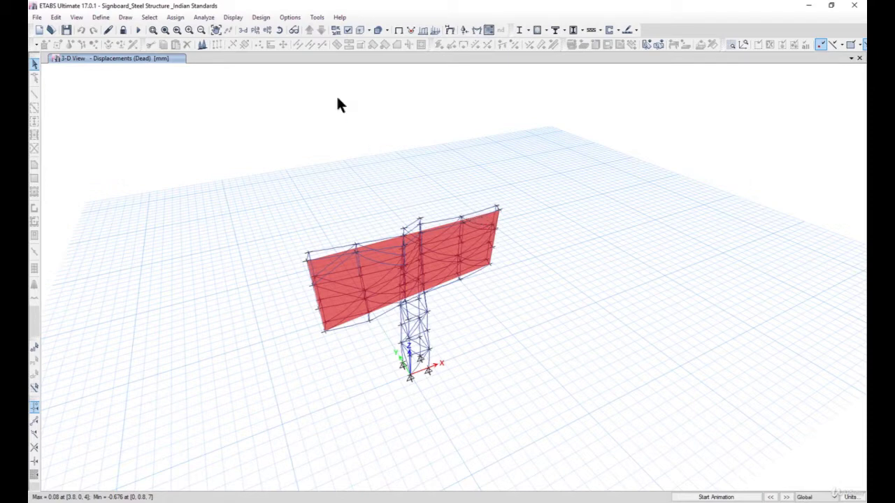
{"action": "left_click", "coordinate": [201, 18]}
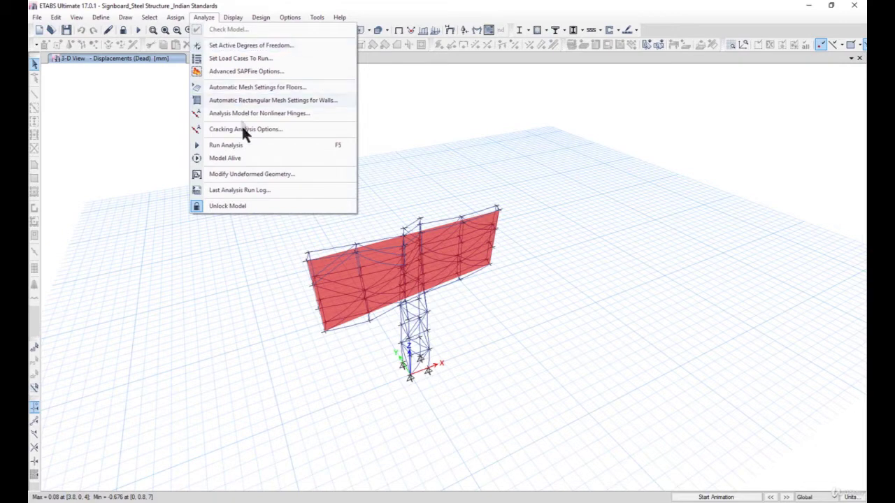
{"action": "left_click", "coordinate": [262, 189]}
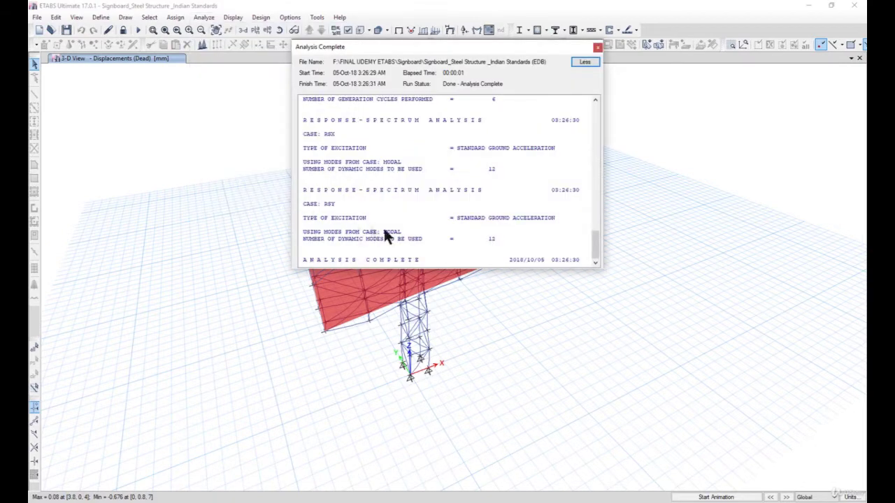
- Examine the instability warning in the analysis run log, including its possible causes and the suggested further checks, and close the log
{"action": "left_click_drag", "start_coordinate": [493, 49], "coordinate": [487, 207]}
{"action": "left_click_drag", "start_coordinate": [588, 394], "coordinate": [600, 322]}
{"action": "left_click", "coordinate": [343, 290]}
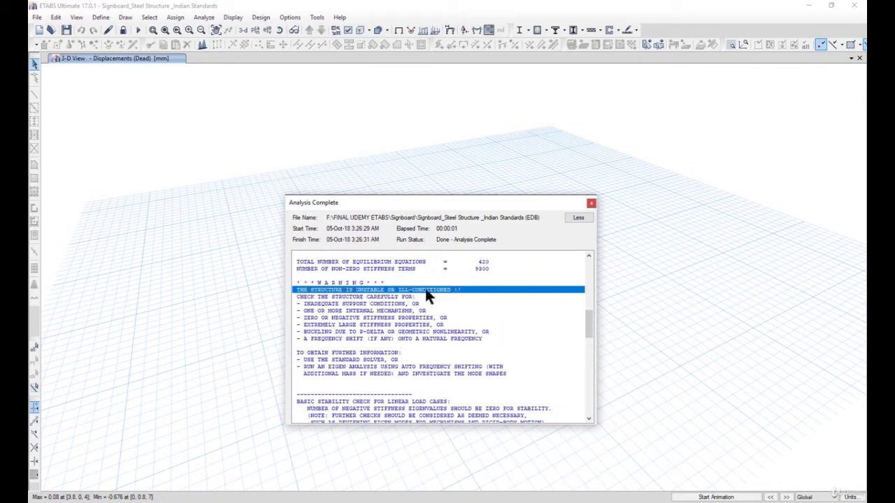
{"action": "left_click", "coordinate": [394, 297]}
{"action": "left_click", "coordinate": [397, 304]}
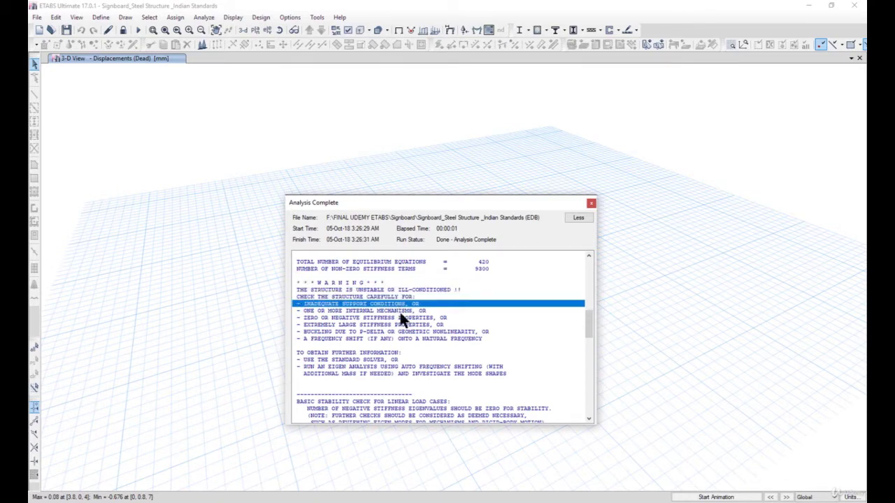
{"action": "left_click", "coordinate": [399, 310]}
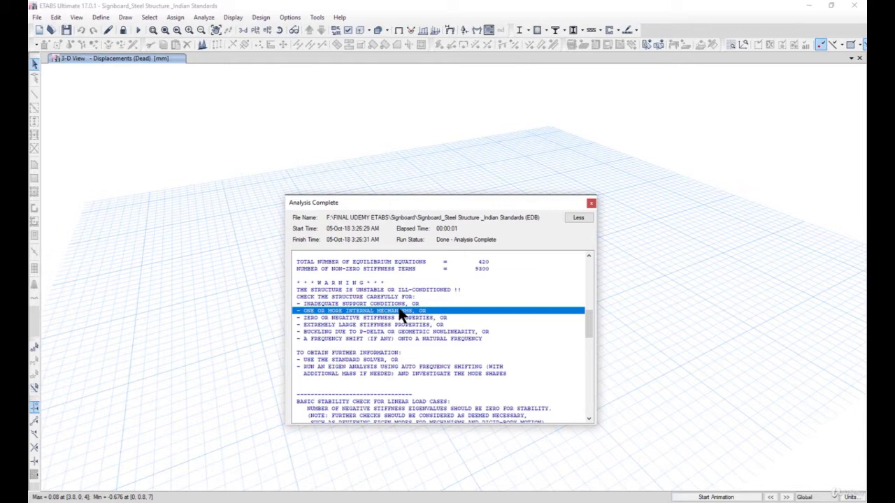
{"action": "left_click", "coordinate": [399, 317]}
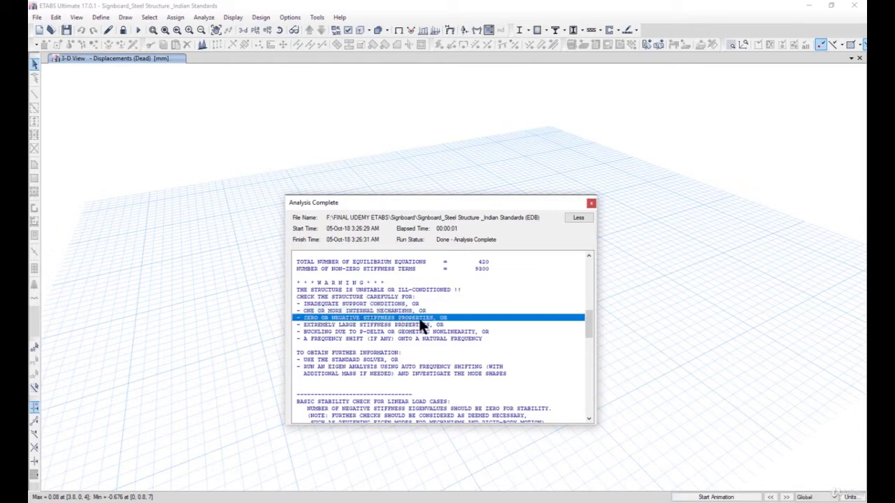
{"action": "left_click", "coordinate": [426, 325]}
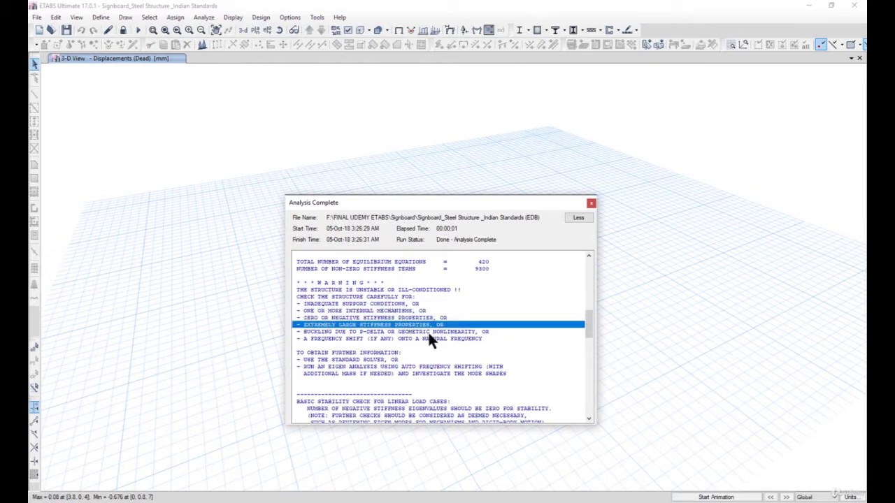
{"action": "left_click", "coordinate": [429, 333]}
{"action": "left_click", "coordinate": [428, 339]}
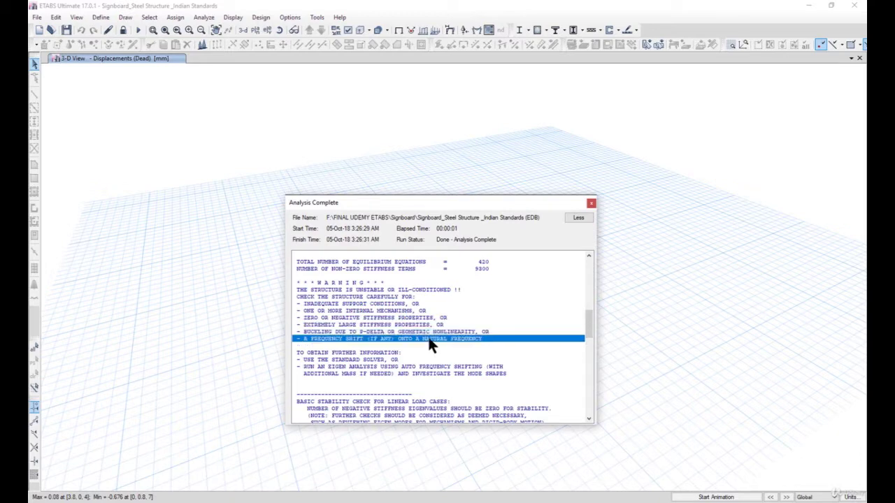
{"action": "scroll", "coordinate": [496, 318], "scroll_direction": "down", "scroll_amount": 1}
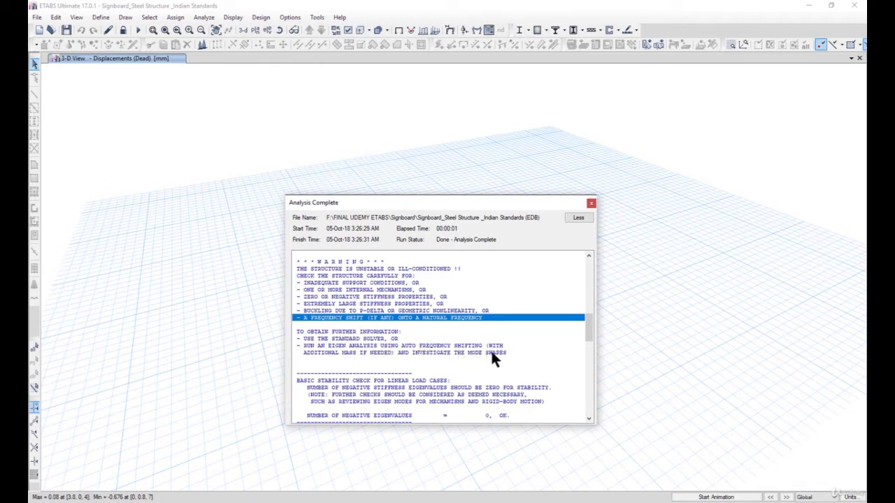
{"action": "left_click", "coordinate": [590, 204]}
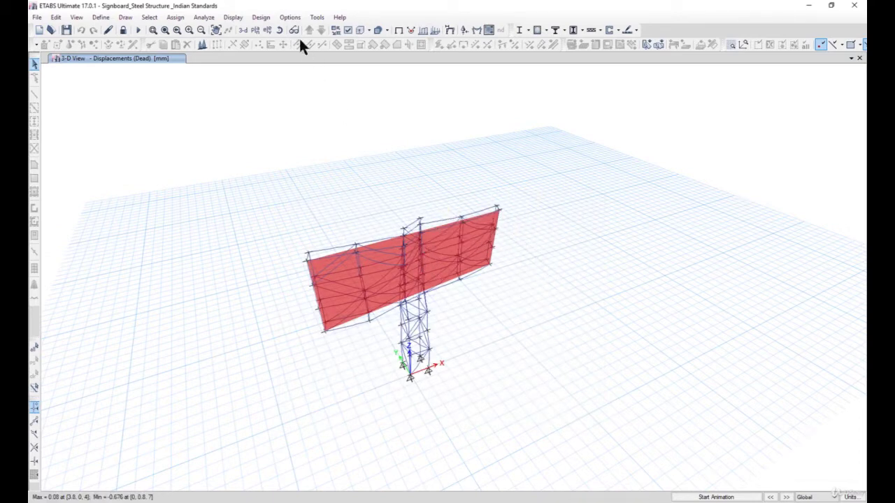
- Unlock the model and accept deletion of the analysis results, leaving the view options unchanged
{"action": "left_click", "coordinate": [210, 18]}
{"action": "left_click", "coordinate": [210, 19]}
{"action": "left_click", "coordinate": [456, 292]}
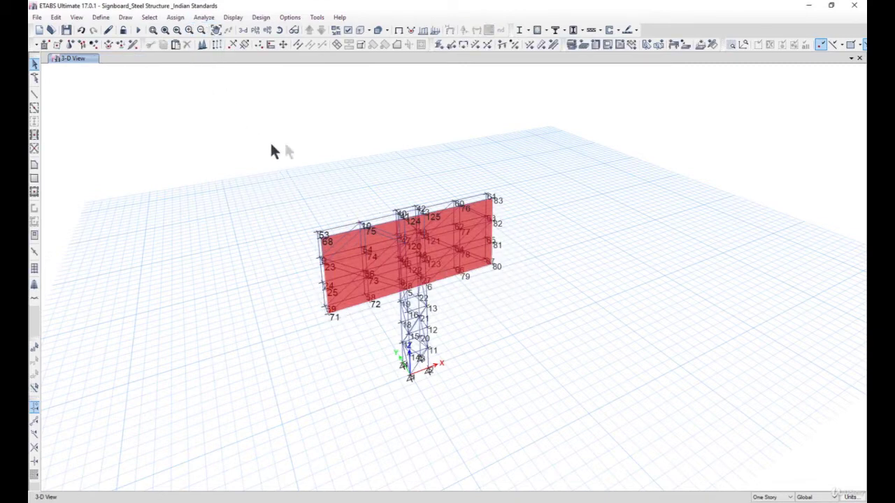
{"action": "key", "text": "ctrl+w"}
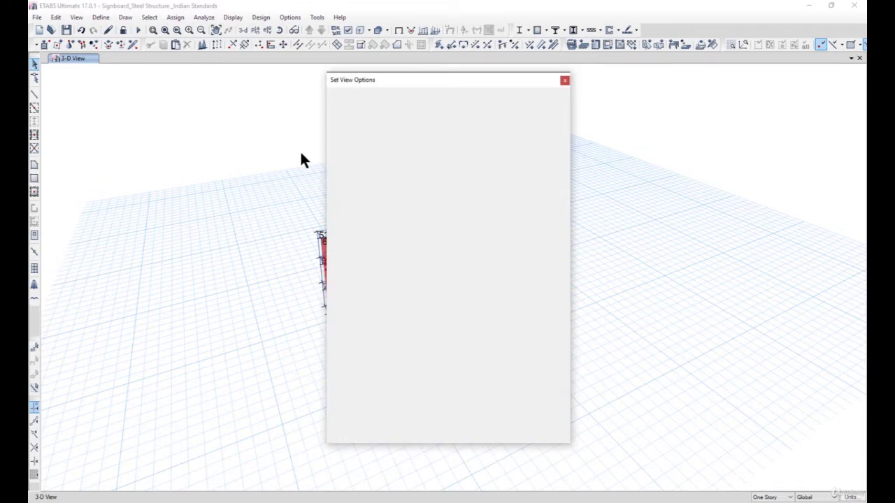
{"action": "left_click", "coordinate": [563, 81]}
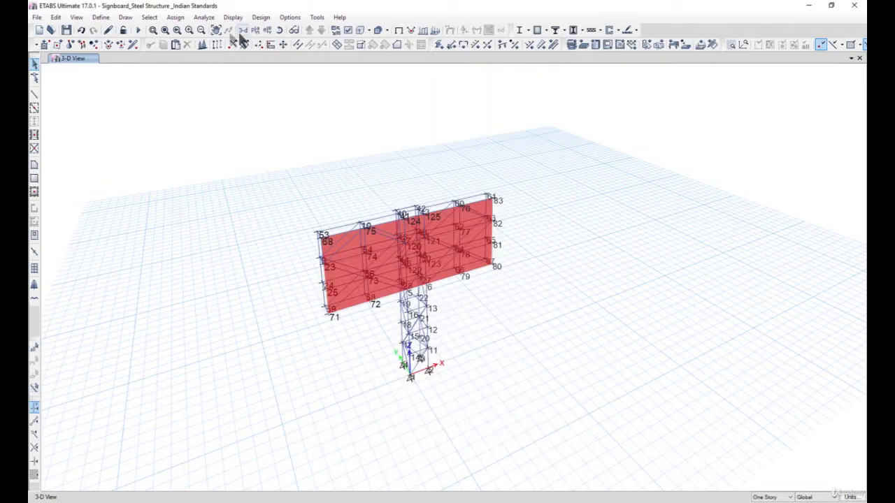
- Set the Advanced SAPFire solver option to Standard Solver and rerun the analysis
{"action": "left_click", "coordinate": [203, 17]}
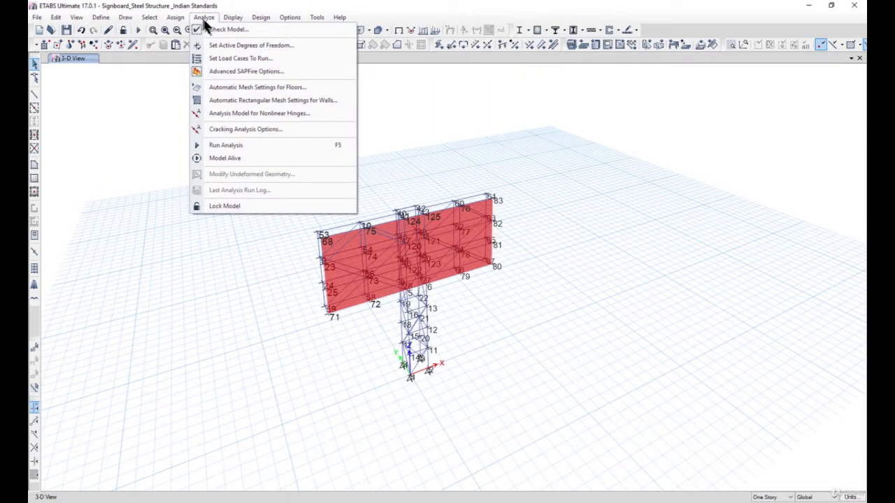
{"action": "left_click", "coordinate": [233, 70]}
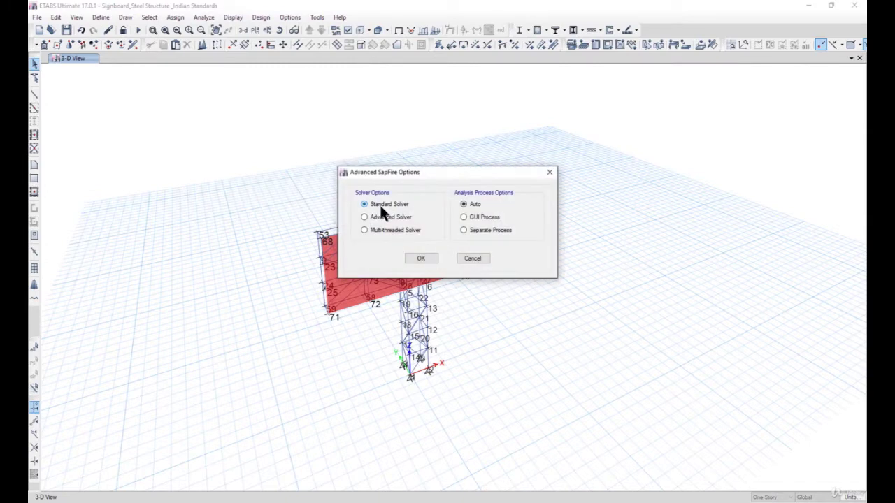
{"action": "left_click", "coordinate": [421, 258]}
{"action": "left_click", "coordinate": [203, 18]}
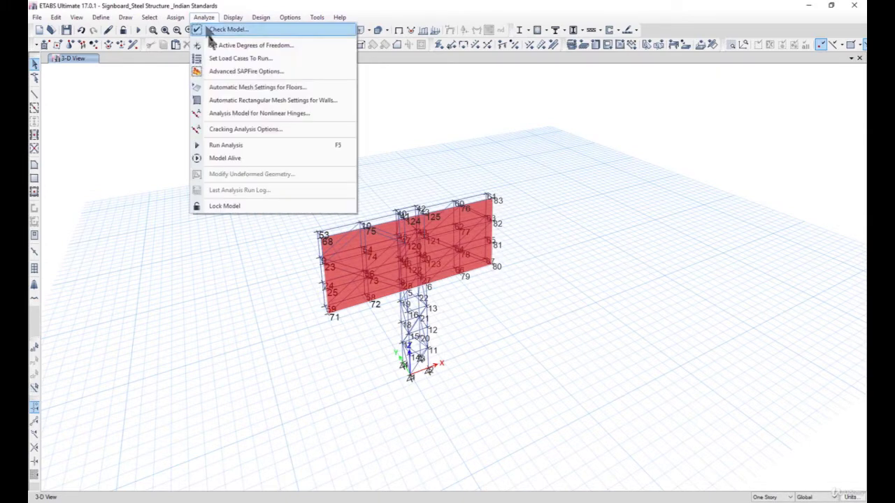
{"action": "left_click", "coordinate": [230, 144]}
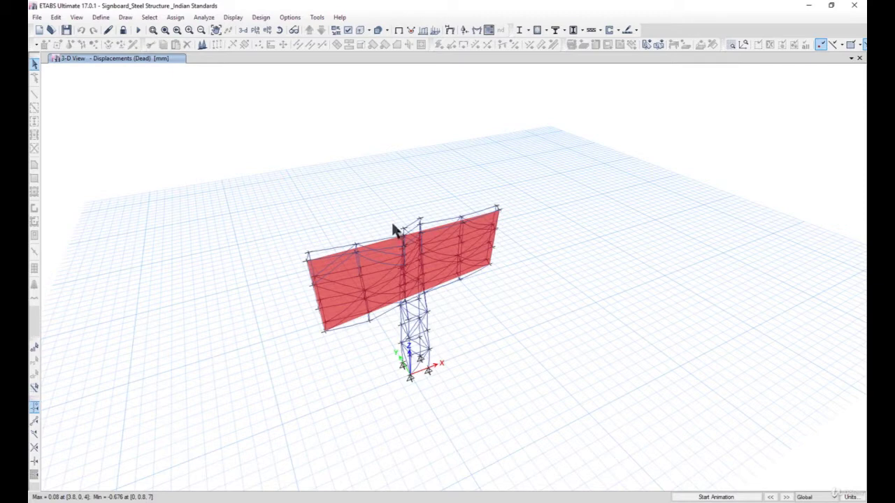
- Open the last analysis run log and examine its warning about numerical problems during equation solution
{"action": "left_click", "coordinate": [204, 18]}
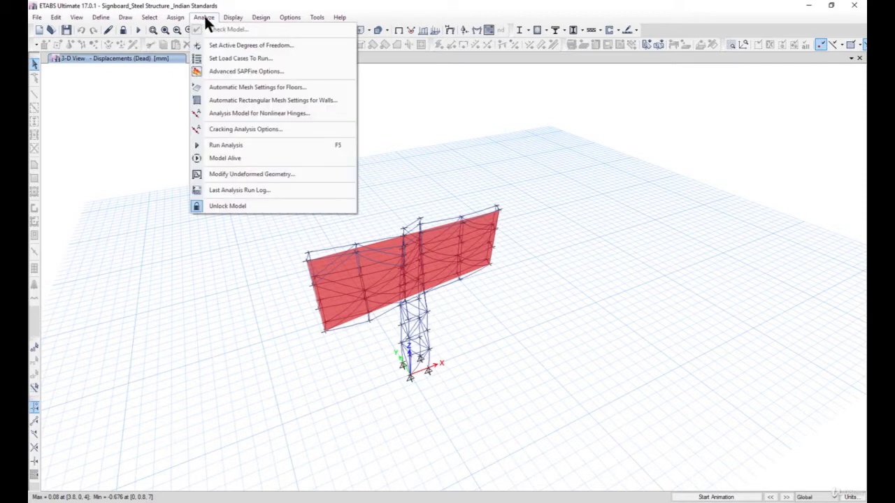
{"action": "left_click", "coordinate": [258, 189]}
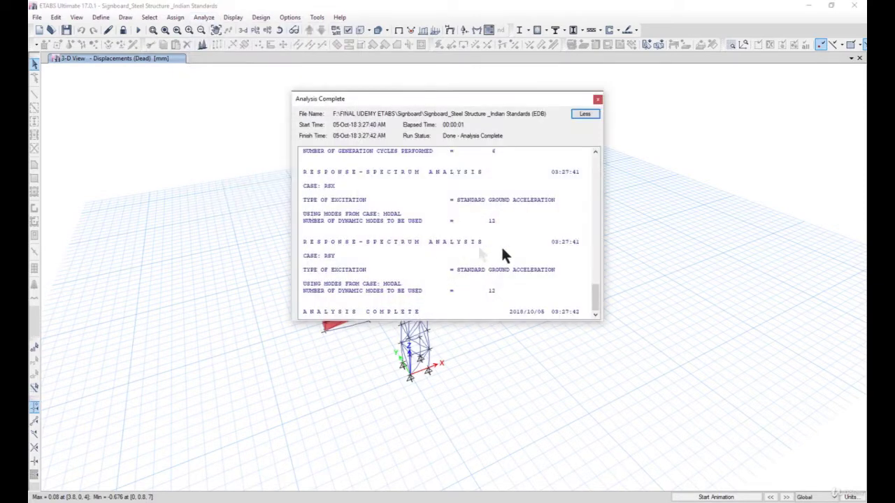
{"action": "left_click_drag", "start_coordinate": [593, 306], "coordinate": [596, 224]}
{"action": "left_click", "coordinate": [335, 228]}
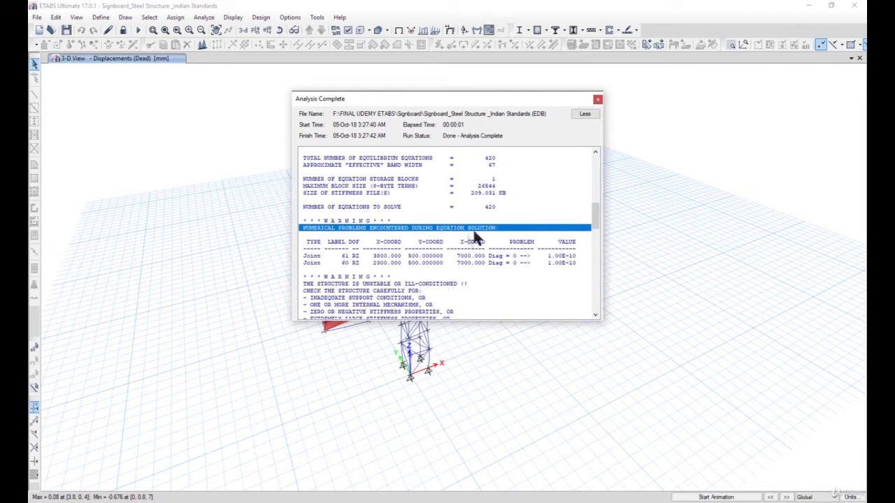
{"action": "left_click_drag", "start_coordinate": [360, 98], "coordinate": [517, 137]}
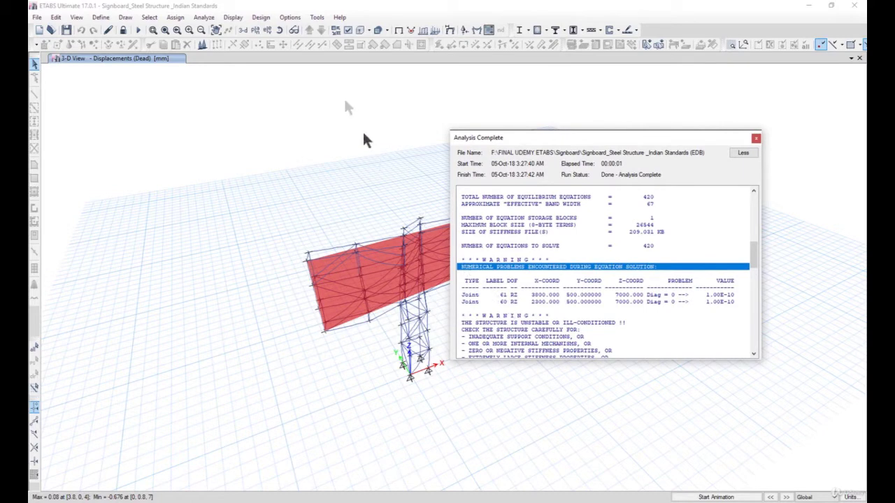
- Display the undeformed shape and inspect the joint labels at the signboard's upper corner around joints 60 and 61
{"action": "left_click", "coordinate": [238, 19]}
{"action": "left_click", "coordinate": [244, 30]}
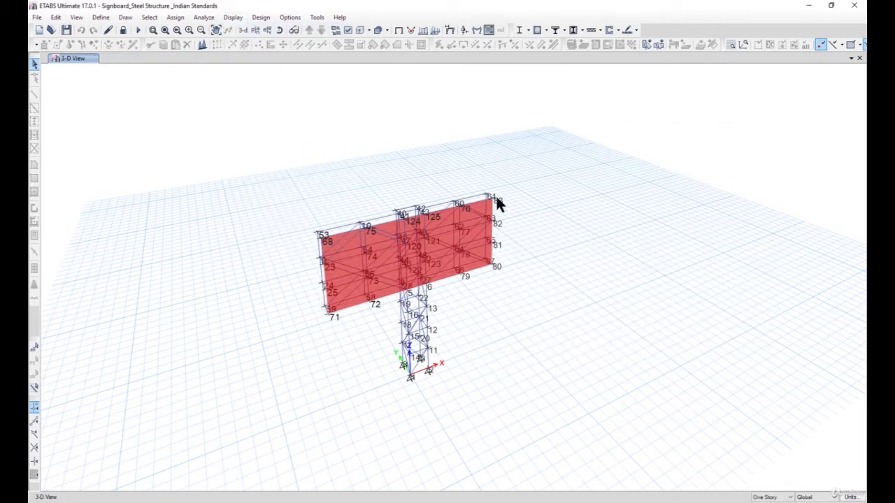
{"action": "scroll", "coordinate": [493, 202], "scroll_direction": "up", "scroll_amount": 4}
{"action": "scroll", "coordinate": [478, 194], "scroll_direction": "down", "scroll_amount": 2}
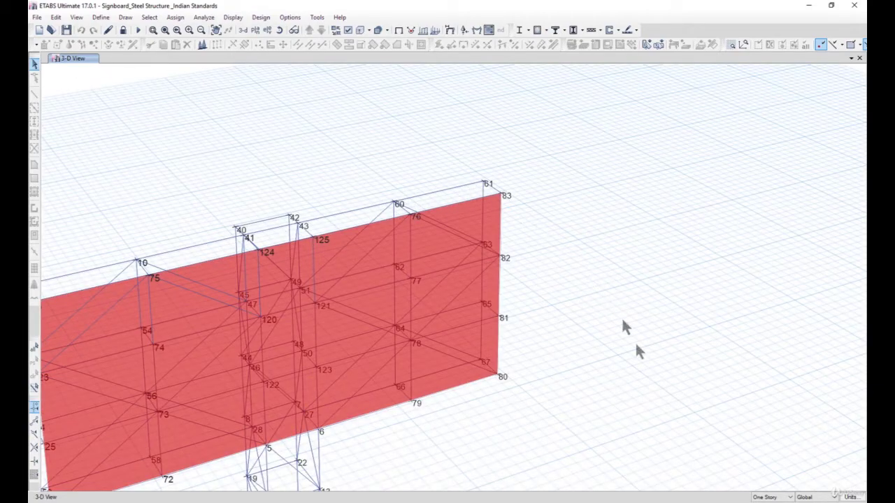
- Reopen the last analysis run log, examine the joints, degrees of freedom and coordinates listed under the numerical problems warning, and close it
{"action": "left_click", "coordinate": [204, 17]}
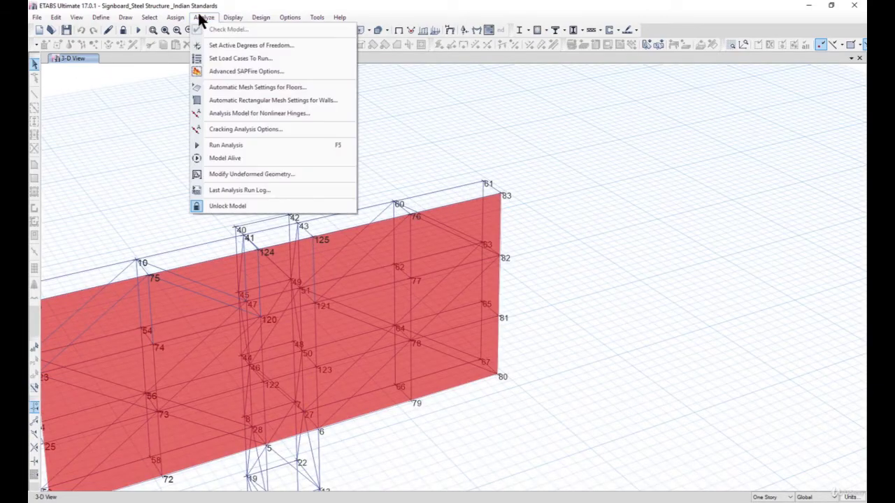
{"action": "left_click", "coordinate": [268, 189]}
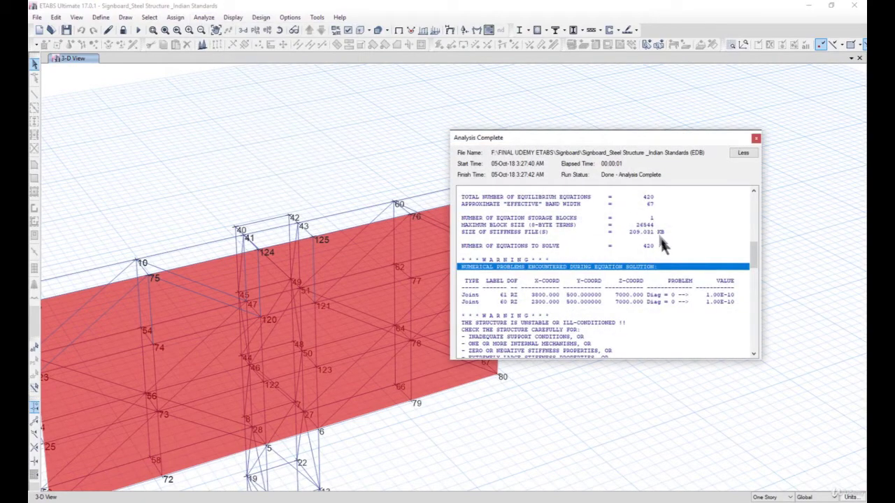
{"action": "left_click", "coordinate": [515, 287]}
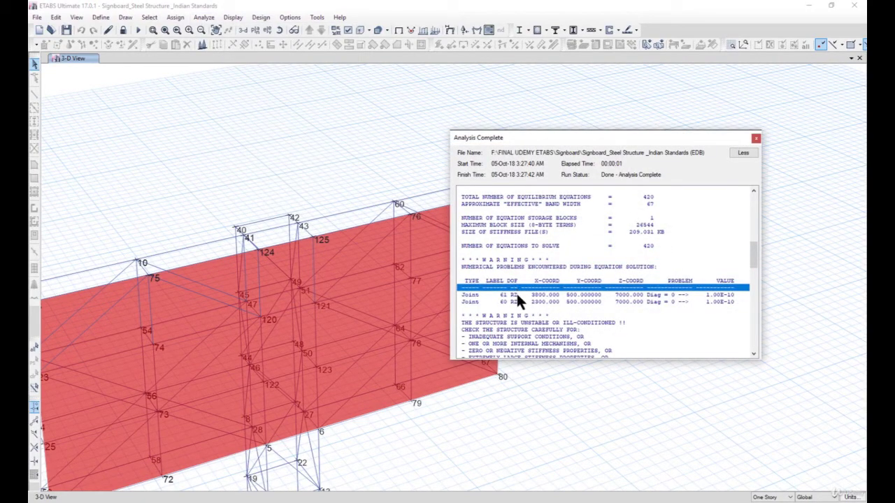
{"action": "left_click", "coordinate": [515, 294]}
{"action": "left_click", "coordinate": [518, 301]}
{"action": "left_click", "coordinate": [521, 295]}
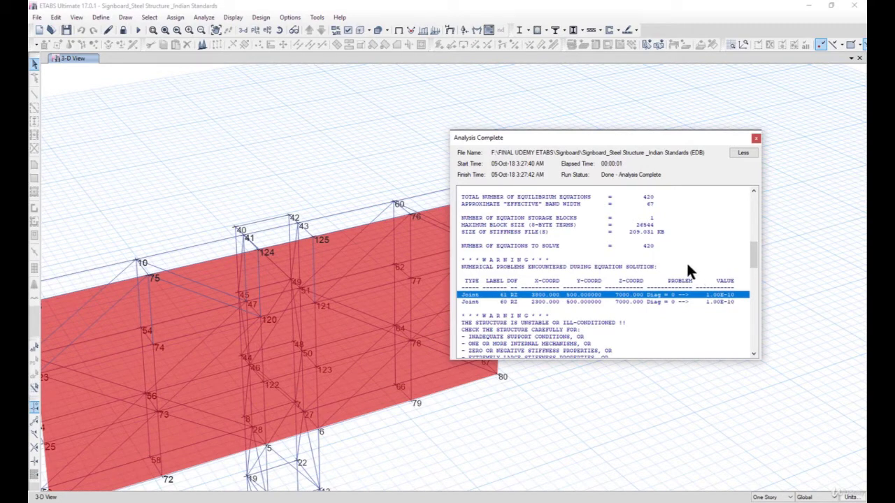
{"action": "left_click", "coordinate": [619, 281]}
{"action": "left_click", "coordinate": [755, 138]}
{"action": "middle_click_drag", "start_coordinate": [356, 333], "coordinate": [500, 302], "text": "shift"}
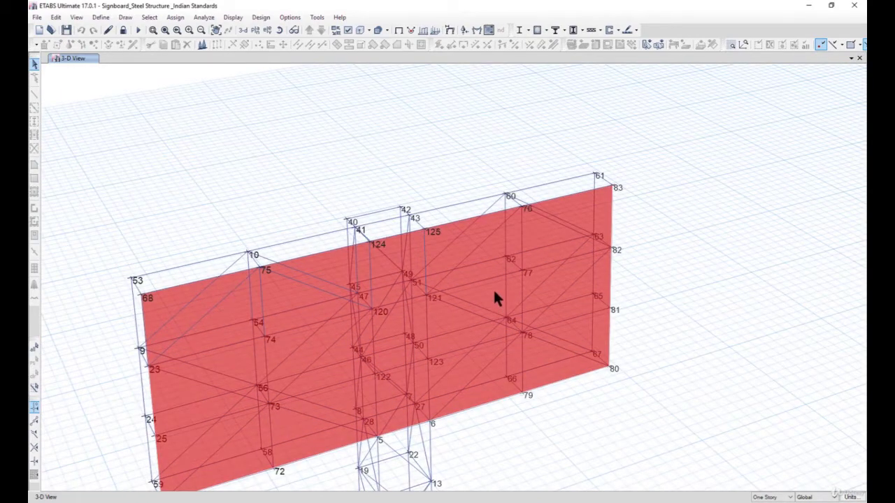
{"action": "left_click_drag", "start_coordinate": [533, 224], "coordinate": [533, 224]}
{"action": "left_click_drag", "start_coordinate": [586, 165], "coordinate": [623, 197]}
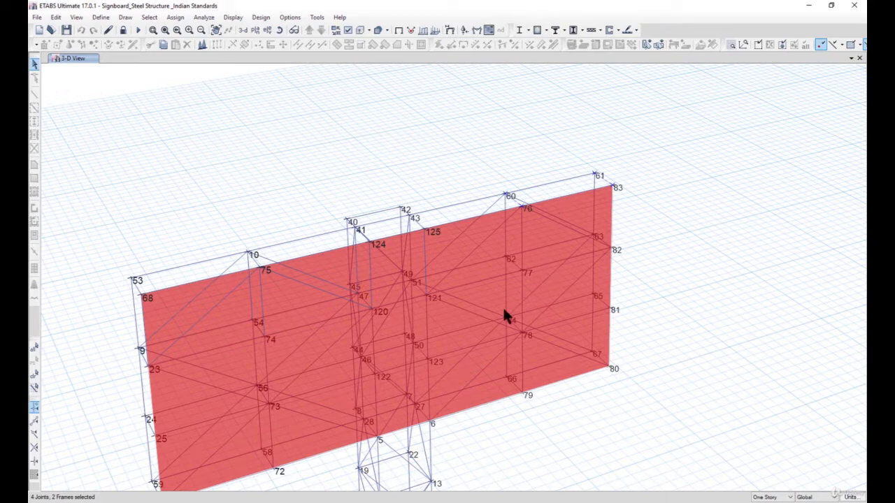
{"action": "key", "text": "ctrl+q"}
- Select the signboard's shell panel and make it invisible so that only the steel framing is shown
{"action": "left_click", "coordinate": [479, 292]}
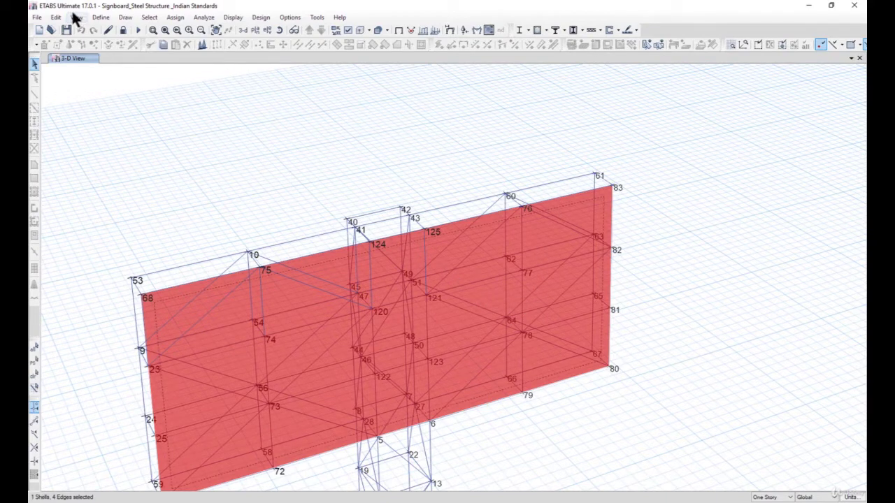
{"action": "left_click", "coordinate": [76, 17]}
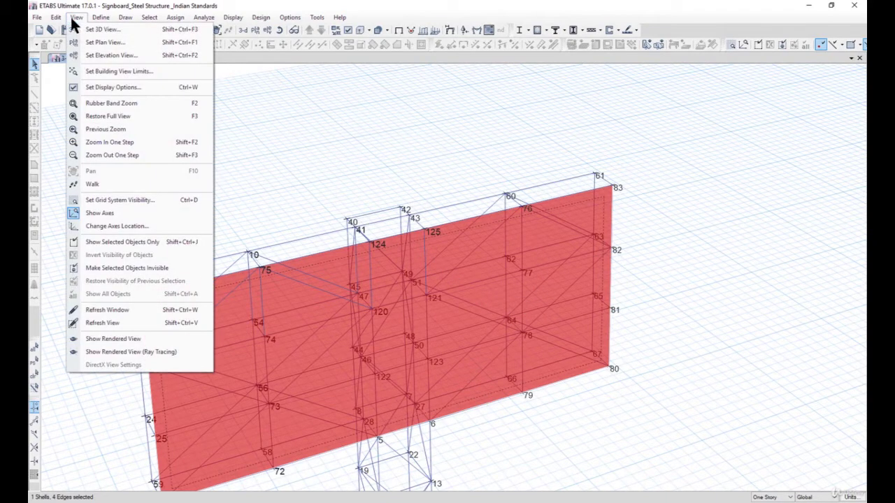
{"action": "left_click", "coordinate": [152, 266]}
- Unlock the model, accepting deletion of the results, and delete the signboard wing's joints and frames on the side of joints 60 and 61
{"action": "left_click_drag", "start_coordinate": [680, 441], "coordinate": [491, 147]}
{"action": "left_click", "coordinate": [123, 30]}
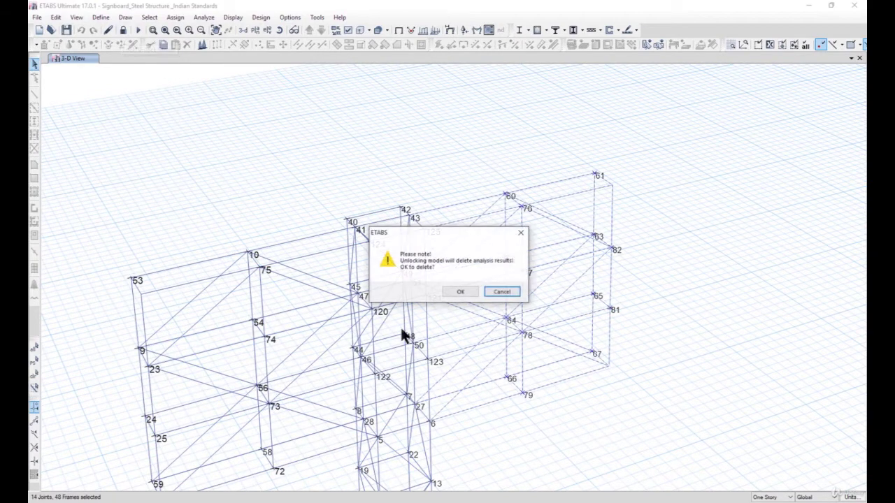
{"action": "left_click", "coordinate": [460, 292]}
{"action": "left_click_drag", "start_coordinate": [656, 445], "coordinate": [470, 149]}
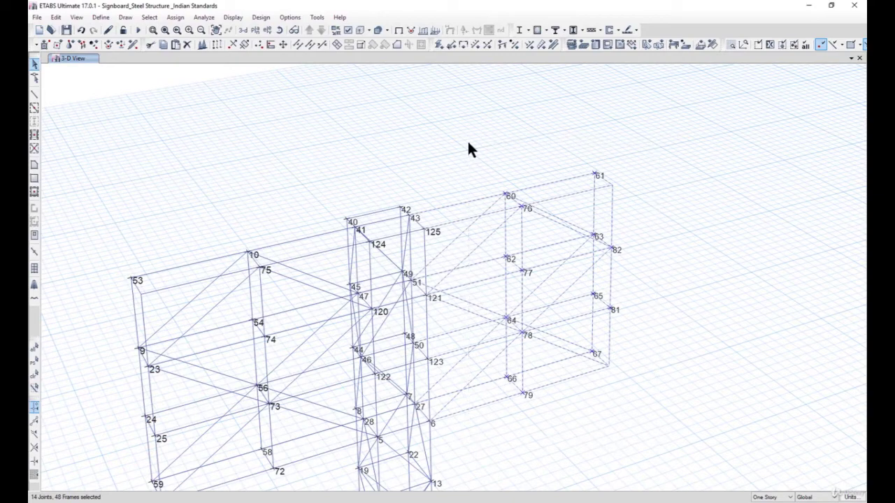
{"action": "key", "text": "Delete"}
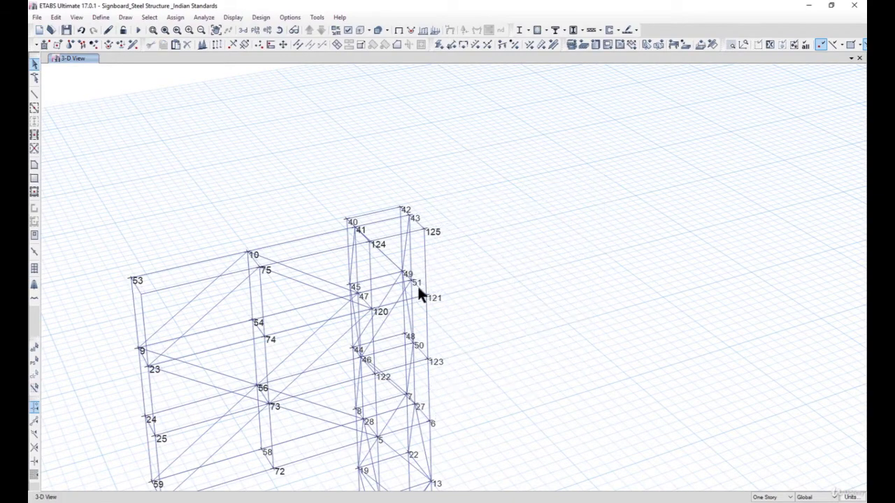
- Copy the intact wing's joints and frames and paste them with a Delta X of 3.8 m onto the tower's opposite side
{"action": "middle_click_drag", "start_coordinate": [417, 285], "coordinate": [485, 209]}
{"action": "left_click_drag", "start_coordinate": [354, 414], "coordinate": [145, 111]}
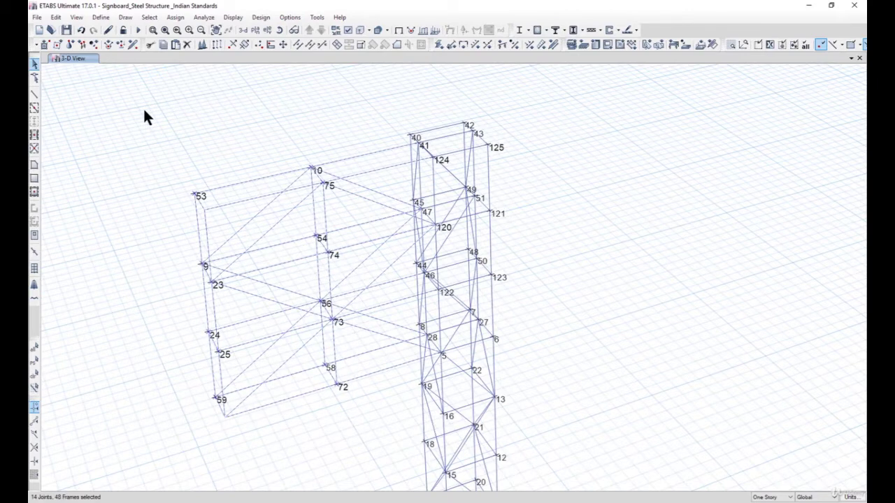
{"action": "key", "text": "ctrl+c"}
{"action": "key", "text": "ctrl+v"}
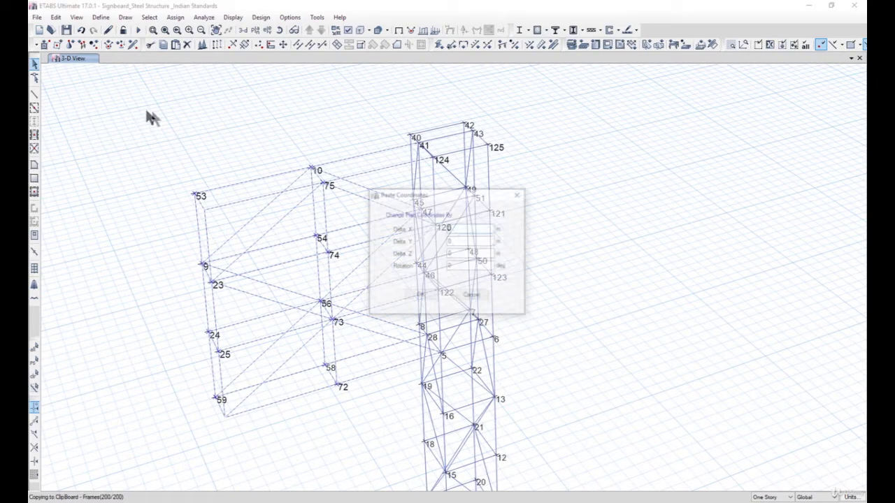
{"action": "left_click_drag", "start_coordinate": [404, 196], "coordinate": [472, 264]}
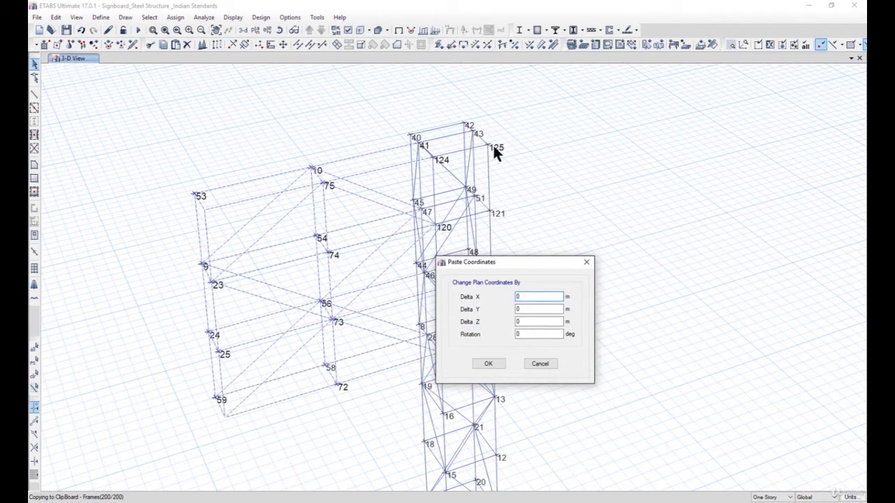
{"action": "type", "text": "3.8"}
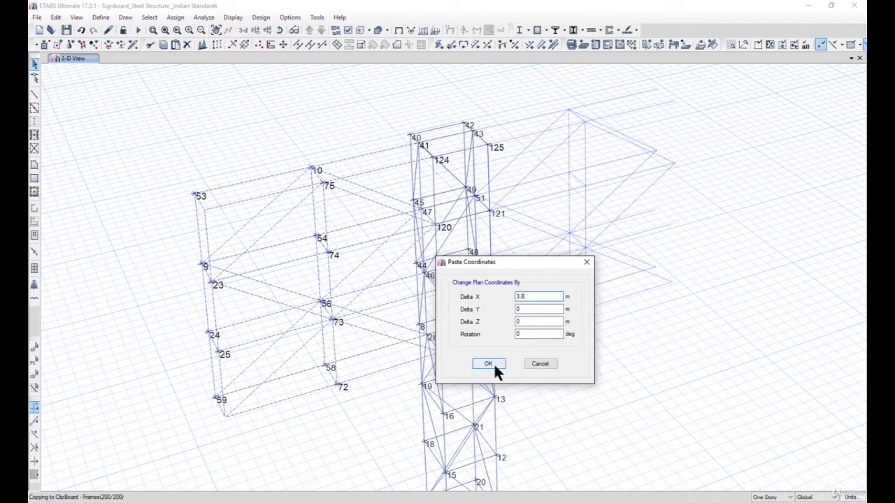
{"action": "left_click", "coordinate": [489, 363]}
{"action": "scroll", "coordinate": [420, 342], "scroll_direction": "up", "scroll_amount": 3}
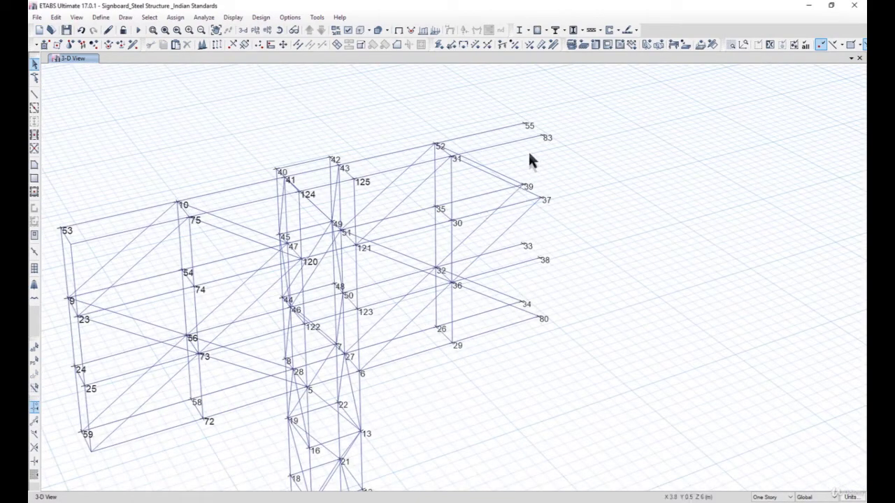
- Look up the section property of the original wing's outer vertical member between joints 53 and 9
{"action": "left_click", "coordinate": [65, 262]}
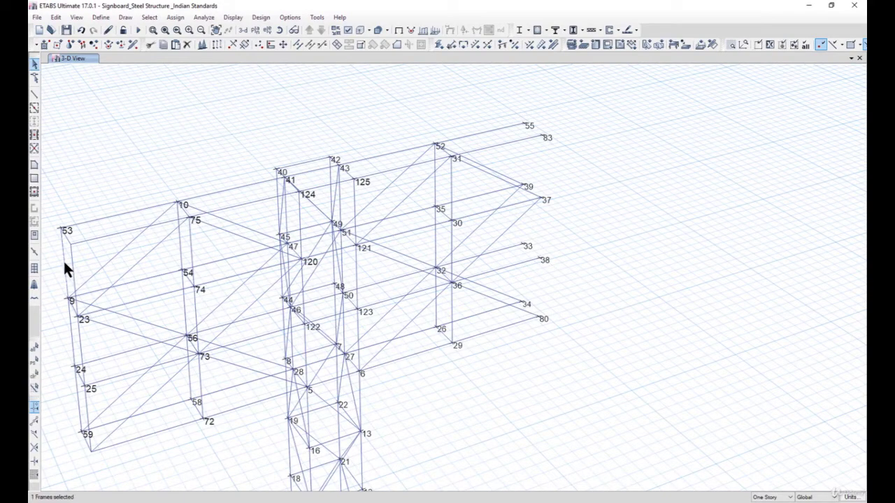
{"action": "right_click", "coordinate": [99, 268]}
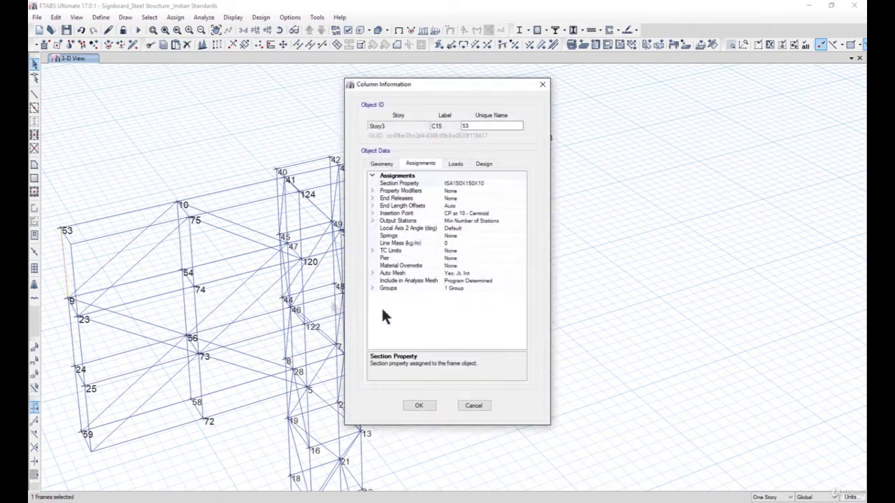
{"action": "left_click", "coordinate": [474, 407]}
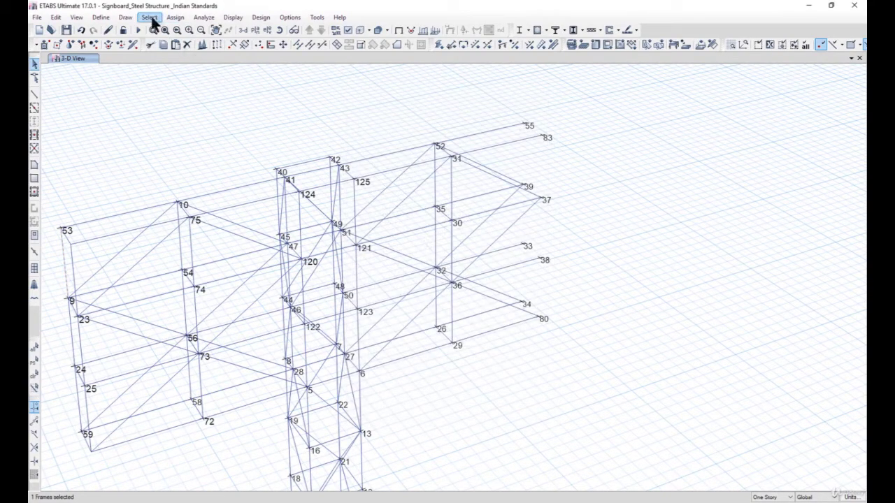
- Draw ISA150X150X10 frame members down the new wing's outer end through joints 55, 39, 33 and 34
{"action": "left_click", "coordinate": [124, 18]}
{"action": "left_click", "coordinate": [32, 94]}
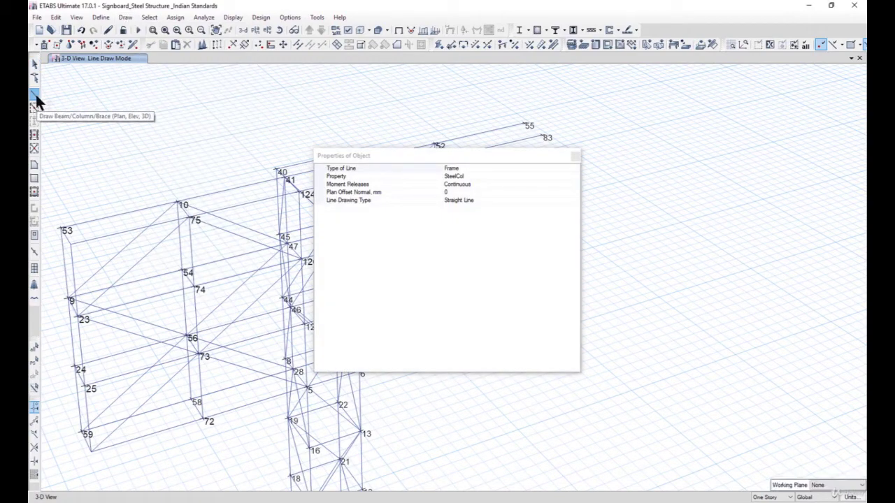
{"action": "left_click_drag", "start_coordinate": [542, 160], "coordinate": [801, 301]}
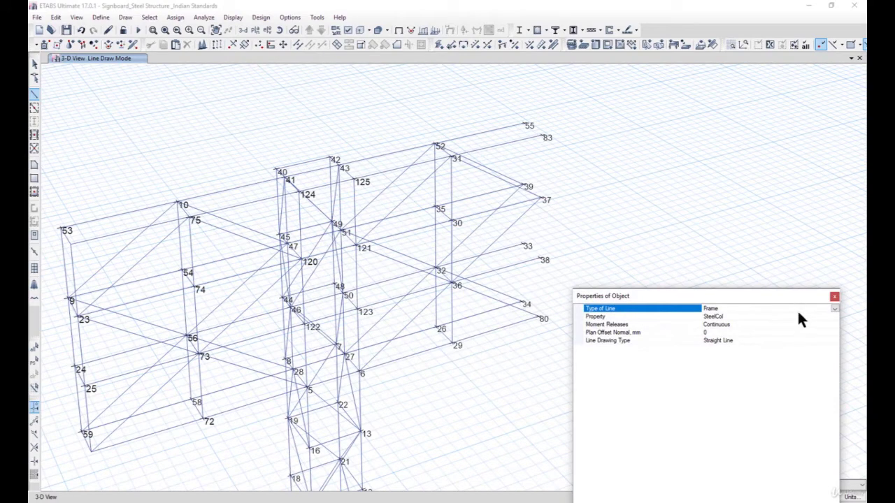
{"action": "left_click", "coordinate": [815, 316]}
{"action": "left_click", "coordinate": [834, 316]}
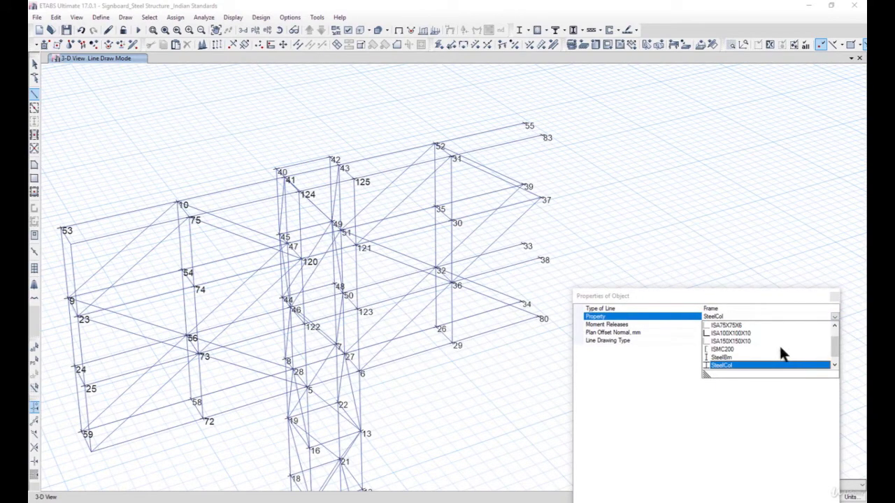
{"action": "left_click", "coordinate": [740, 340]}
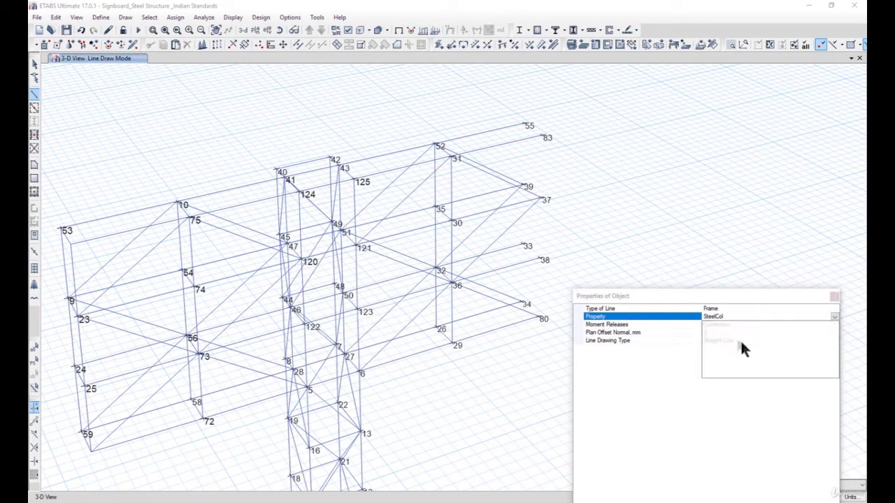
{"action": "left_click", "coordinate": [524, 126]}
{"action": "left_click", "coordinate": [524, 188]}
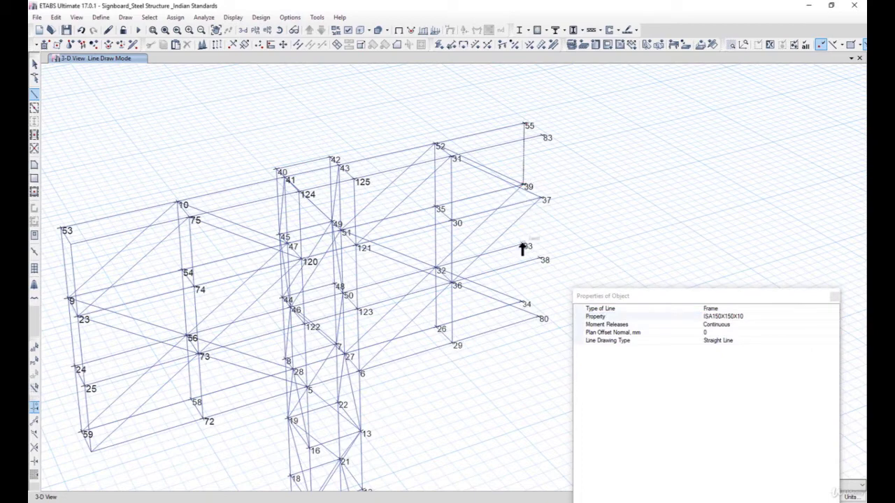
{"action": "left_click", "coordinate": [523, 246]}
{"action": "double_click", "coordinate": [525, 304]}
- Draw the matching vertical frame members on the other face through joints 83, 37, 38 and 80
{"action": "left_click", "coordinate": [543, 137]}
{"action": "left_click", "coordinate": [542, 200]}
{"action": "left_click", "coordinate": [539, 262]}
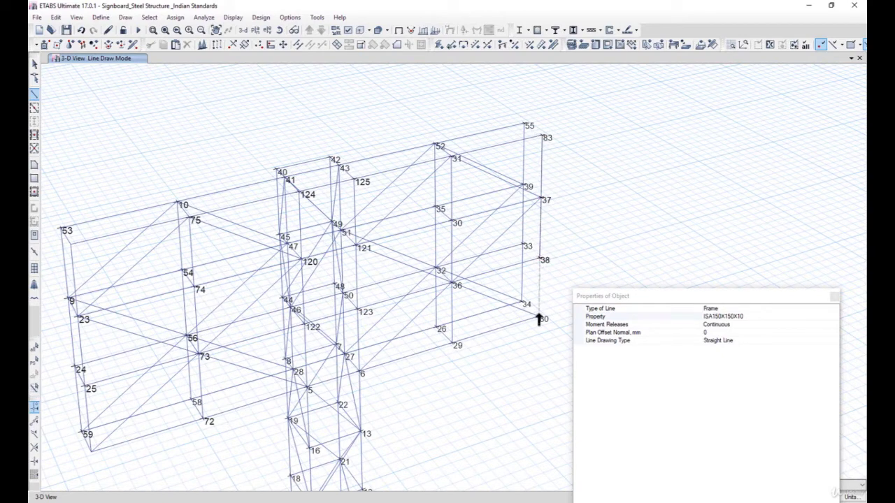
{"action": "double_click", "coordinate": [539, 319]}
- Draw ISA75X75X6 cross members joining 55 to 83, 39 to 37, 33 to 38 and 34 to 80 at the new wing's outer end
{"action": "left_click", "coordinate": [780, 326]}
{"action": "left_click", "coordinate": [834, 317]}
{"action": "left_click", "coordinate": [835, 317]}
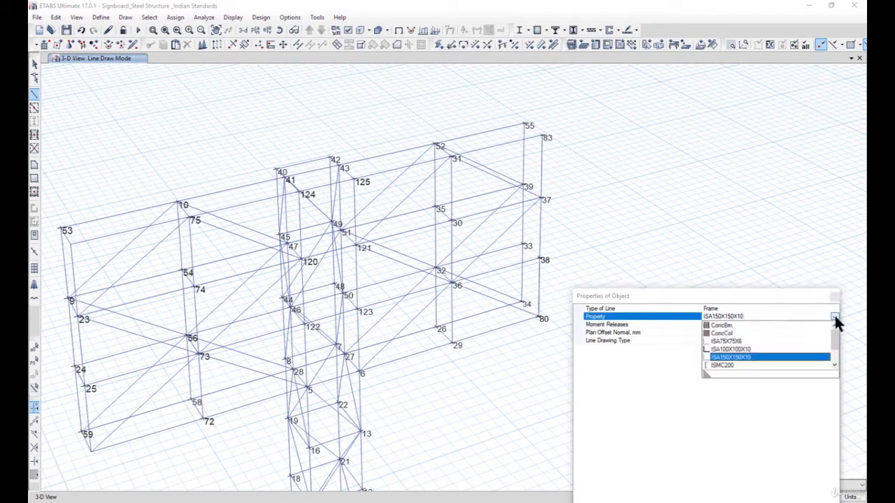
{"action": "left_click", "coordinate": [734, 341]}
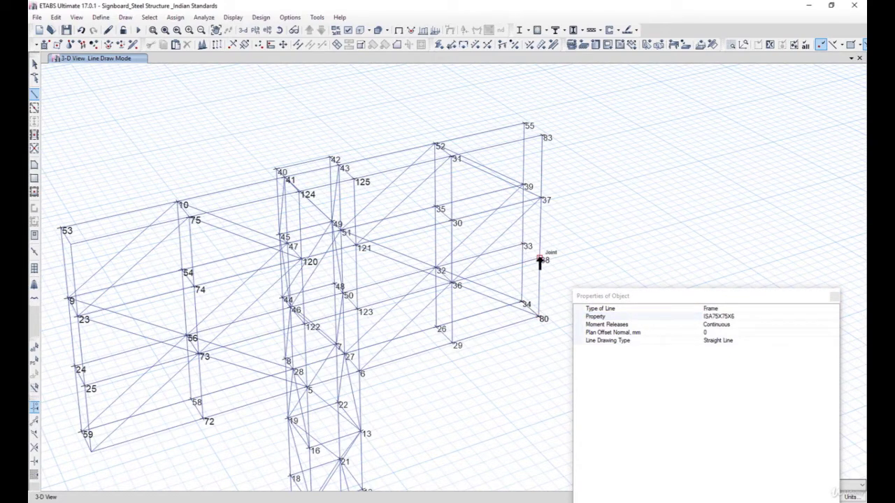
{"action": "left_click", "coordinate": [539, 261]}
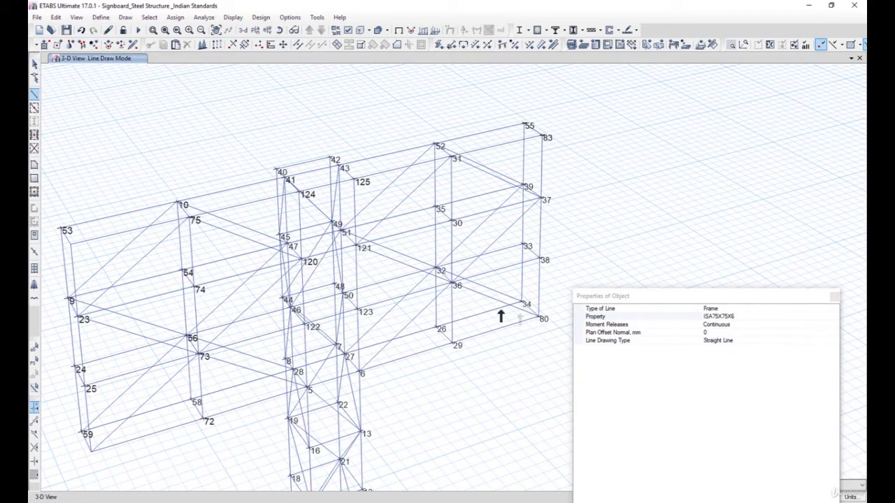
{"action": "left_click", "coordinate": [834, 296]}
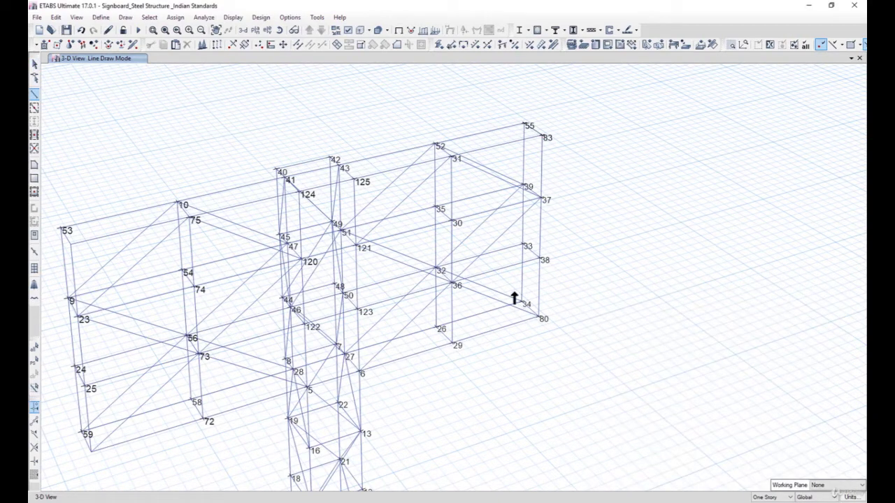
- Assign end releases to the new wing's four outer cross members: torsion at the start, Moment 22 and Moment 33 at both ends
{"action": "left_click", "coordinate": [34, 63]}
{"action": "left_click_drag", "start_coordinate": [515, 290], "coordinate": [583, 352]}
{"action": "left_click_drag", "start_coordinate": [522, 242], "coordinate": [567, 291]}
{"action": "left_click_drag", "start_coordinate": [516, 174], "coordinate": [557, 219]}
{"action": "left_click_drag", "start_coordinate": [557, 157], "coordinate": [557, 157]}
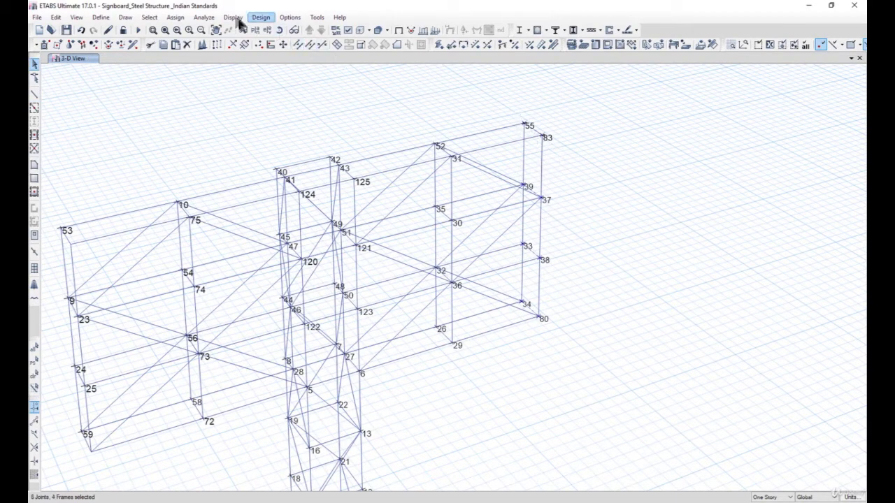
{"action": "left_click", "coordinate": [175, 17]}
{"action": "mouse_move", "coordinate": [207, 42]}
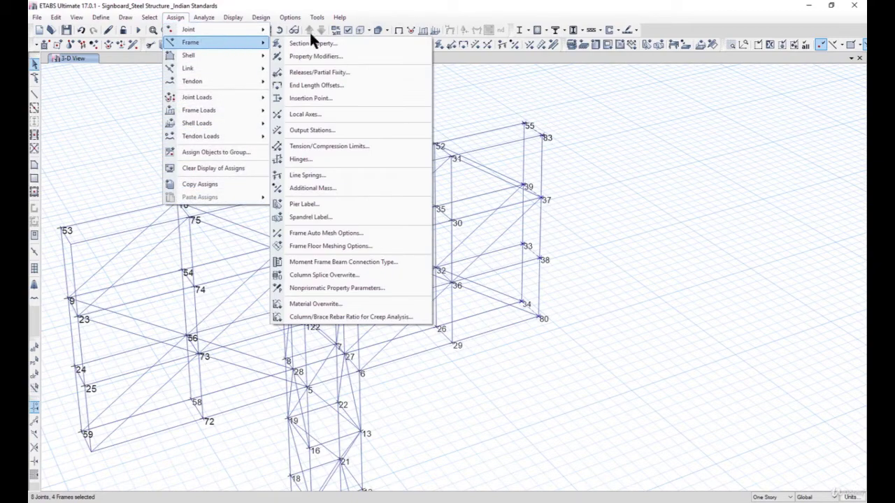
{"action": "left_click", "coordinate": [320, 73]}
{"action": "left_click_drag", "start_coordinate": [471, 180], "coordinate": [653, 240]}
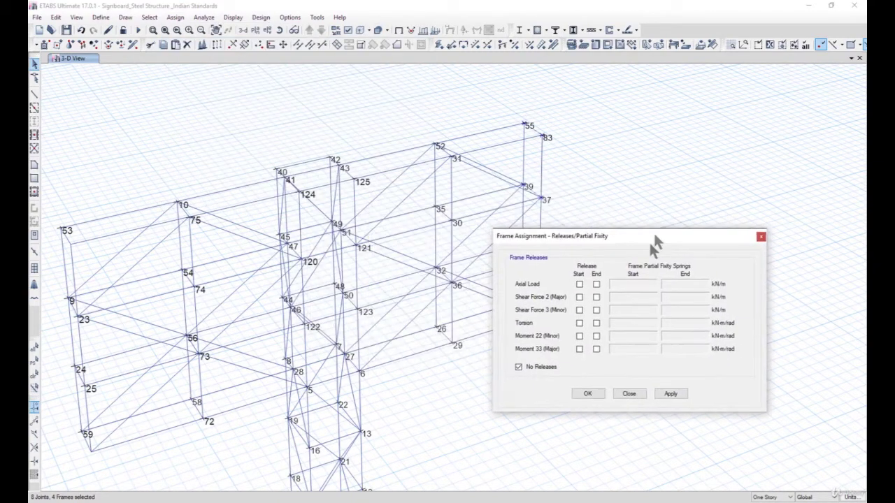
{"action": "left_click", "coordinate": [578, 323]}
{"action": "left_click", "coordinate": [579, 336]}
{"action": "left_click", "coordinate": [579, 349]}
{"action": "left_click", "coordinate": [595, 336]}
{"action": "left_click", "coordinate": [595, 349]}
{"action": "left_click", "coordinate": [672, 393]}
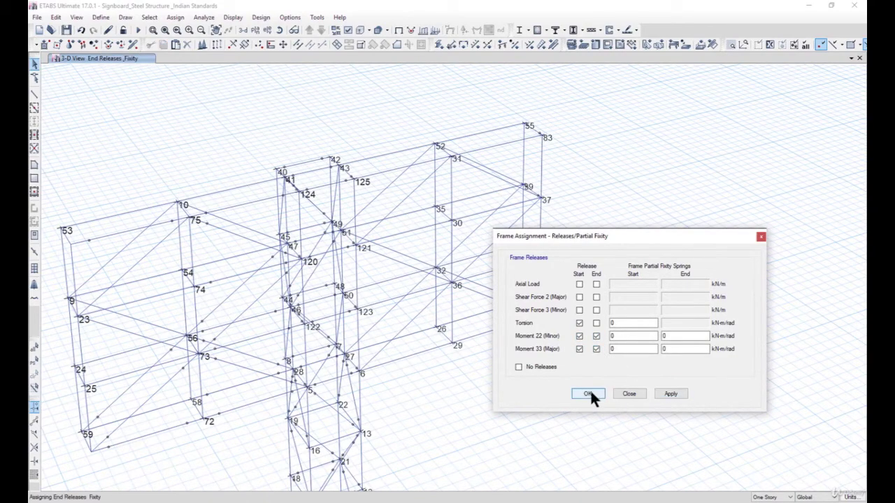
{"action": "left_click", "coordinate": [590, 391]}
- Select the rebuilt wing's diagonal braces and the horizontal members of both wings
{"action": "middle_click_drag", "start_coordinate": [495, 306], "coordinate": [584, 319]}
{"action": "left_click", "coordinate": [566, 303]}
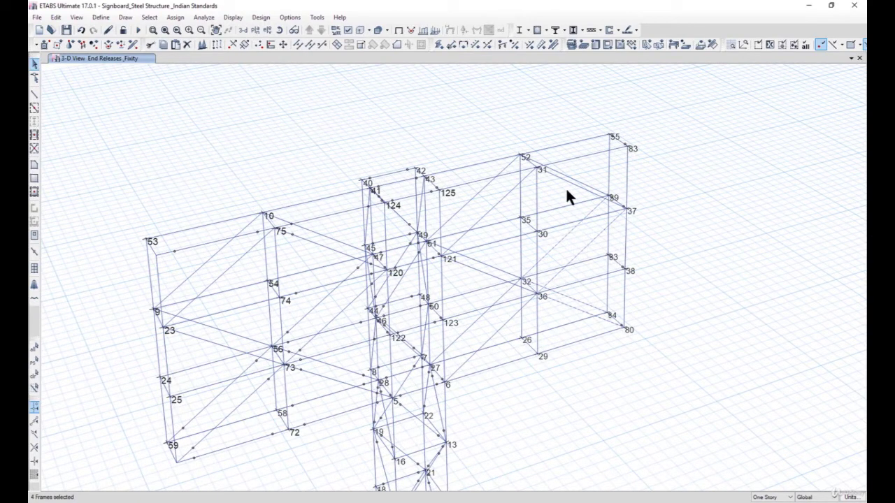
{"action": "left_click", "coordinate": [495, 204]}
{"action": "left_click", "coordinate": [470, 266]}
{"action": "left_click", "coordinate": [493, 343]}
{"action": "left_click_drag", "start_coordinate": [244, 408], "coordinate": [244, 408]}
{"action": "left_click_drag", "start_coordinate": [197, 232], "coordinate": [306, 218]}
{"action": "left_click", "coordinate": [478, 210]}
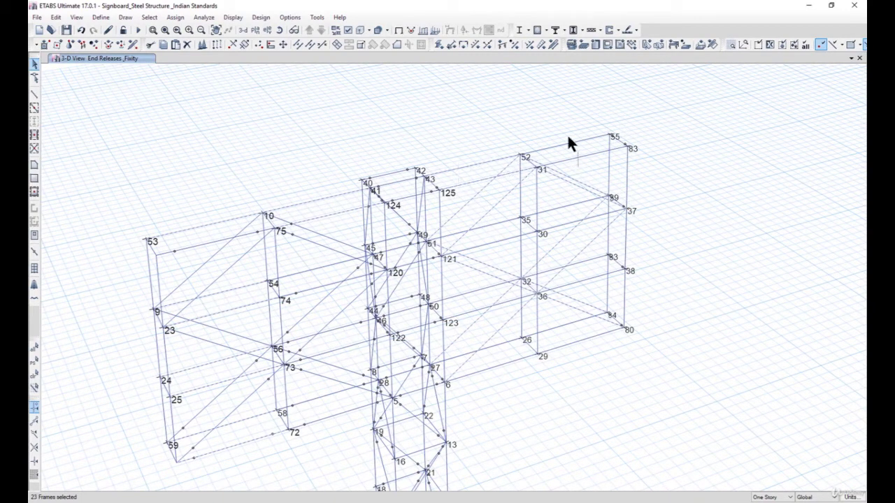
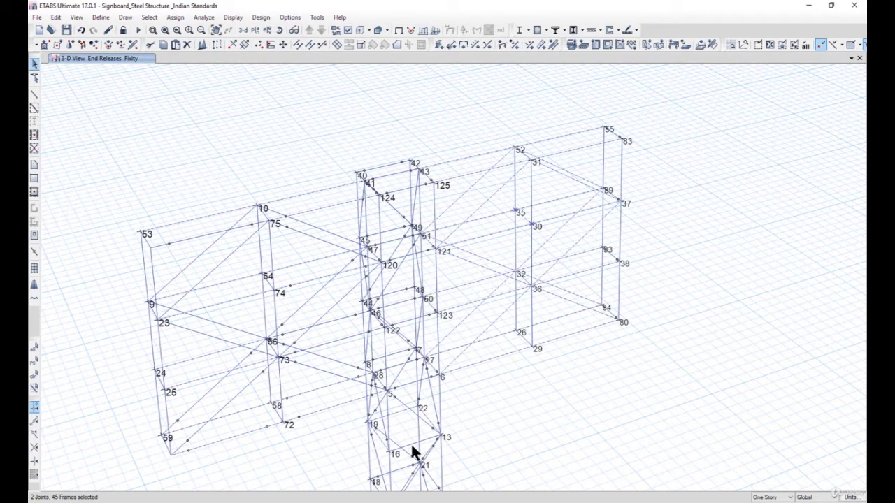
- Add the tower's bracing near joint 13 and its short members around joints 7, 27, 8 and 28 to the selection
{"action": "left_click", "coordinate": [436, 443]}
{"action": "middle_click_drag", "start_coordinate": [435, 443], "coordinate": [399, 286], "text": "shift"}
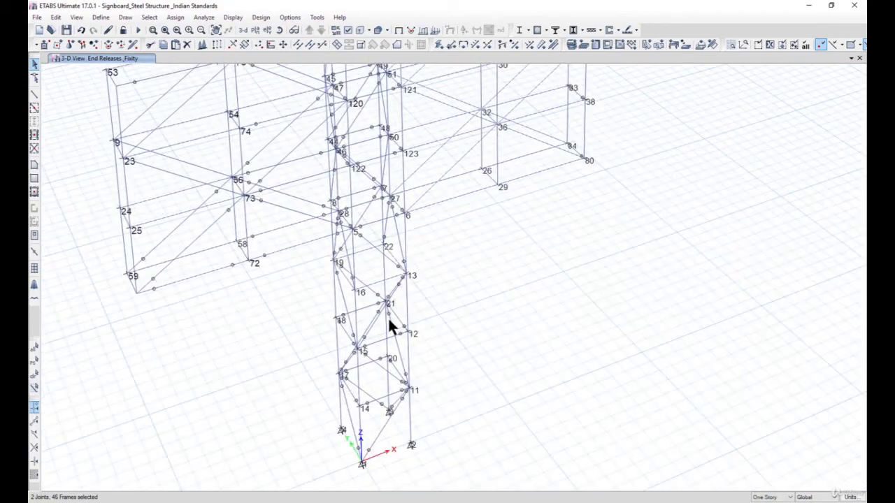
{"action": "left_click", "coordinate": [403, 289]}
{"action": "left_click", "coordinate": [347, 225]}
{"action": "scroll", "coordinate": [393, 194], "scroll_direction": "up", "scroll_amount": 4}
{"action": "left_click", "coordinate": [357, 213]}
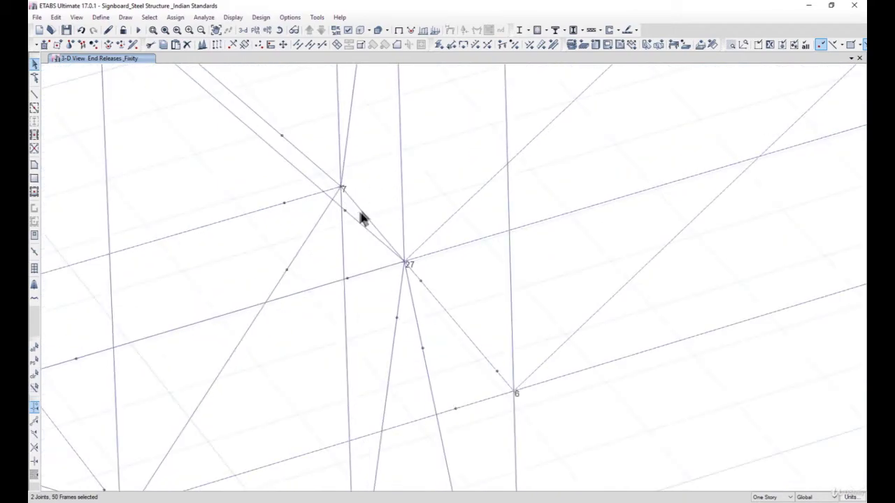
{"action": "scroll", "coordinate": [393, 212], "scroll_direction": "down", "scroll_amount": 4}
{"action": "left_click", "coordinate": [357, 231]}
{"action": "scroll", "coordinate": [358, 231], "scroll_direction": "up", "scroll_amount": 4}
{"action": "left_click", "coordinate": [360, 232]}
{"action": "scroll", "coordinate": [360, 238], "scroll_direction": "down", "scroll_amount": 4}
{"action": "left_click", "coordinate": [374, 311]}
{"action": "scroll", "coordinate": [391, 256], "scroll_direction": "up", "scroll_amount": 4}
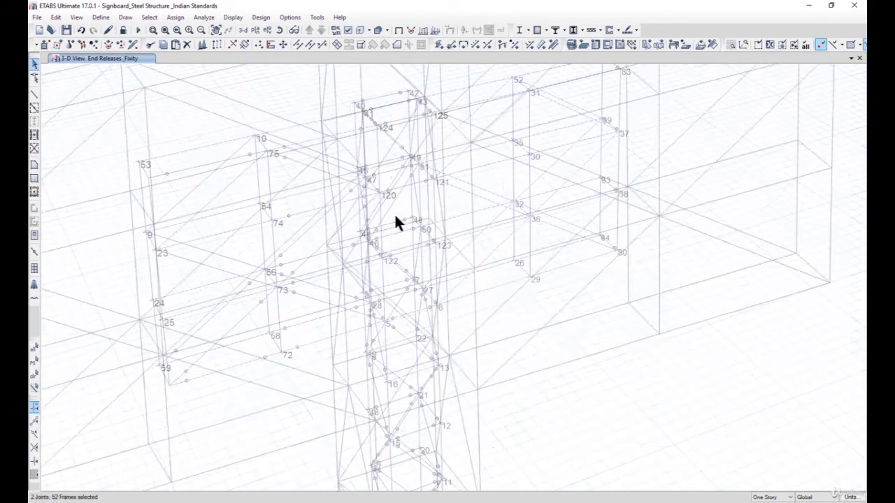
- Add the tower's short cross members joining 48 to 50, 44 to 46, 45 to 47 and 49 to 51 to the selection
{"action": "left_click", "coordinate": [413, 227]}
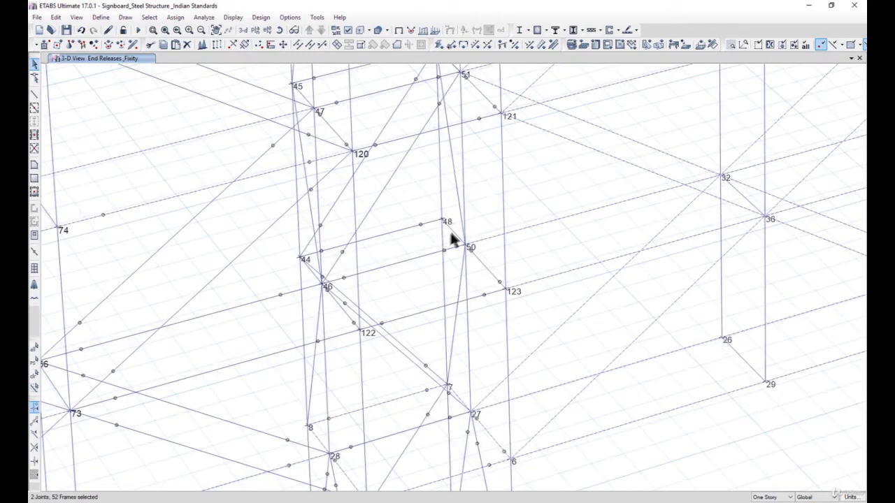
{"action": "left_click", "coordinate": [399, 259]}
{"action": "left_click", "coordinate": [319, 280]}
{"action": "scroll", "coordinate": [334, 318], "scroll_direction": "down", "scroll_amount": 3}
{"action": "scroll", "coordinate": [326, 259], "scroll_direction": "up", "scroll_amount": 5}
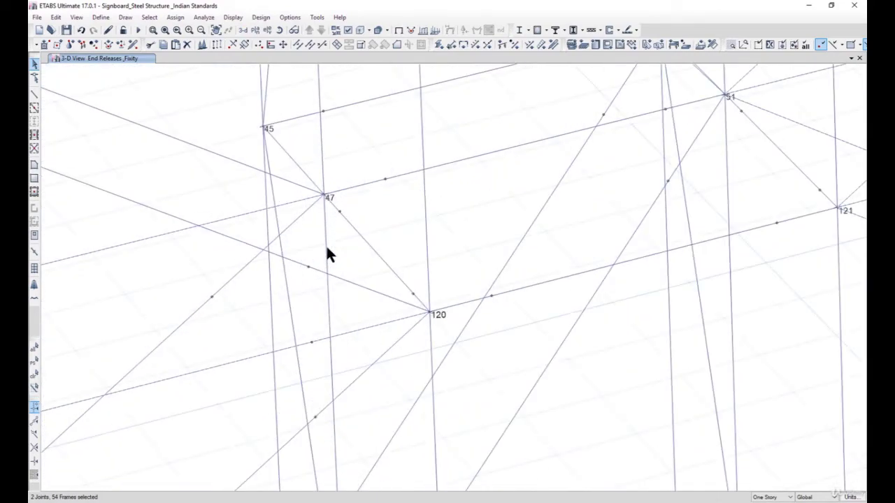
{"action": "left_click", "coordinate": [320, 244]}
{"action": "scroll", "coordinate": [319, 244], "scroll_direction": "down", "scroll_amount": 3}
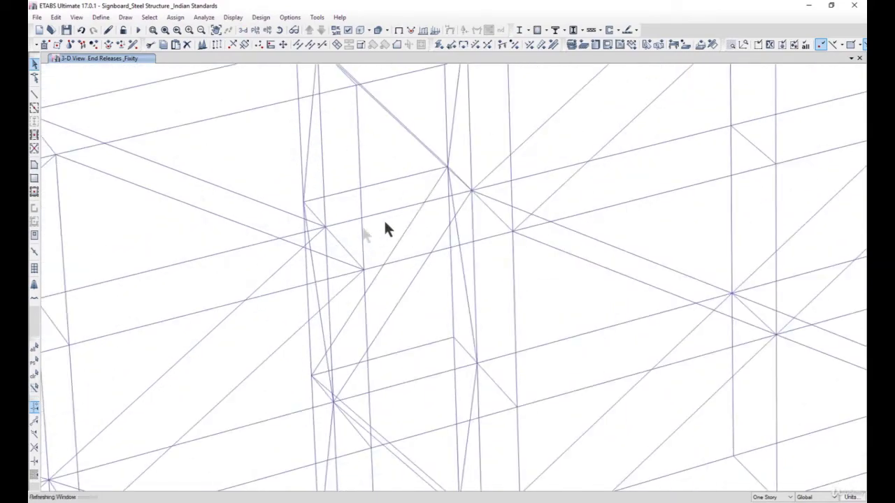
{"action": "scroll", "coordinate": [461, 172], "scroll_direction": "up", "scroll_amount": 3}
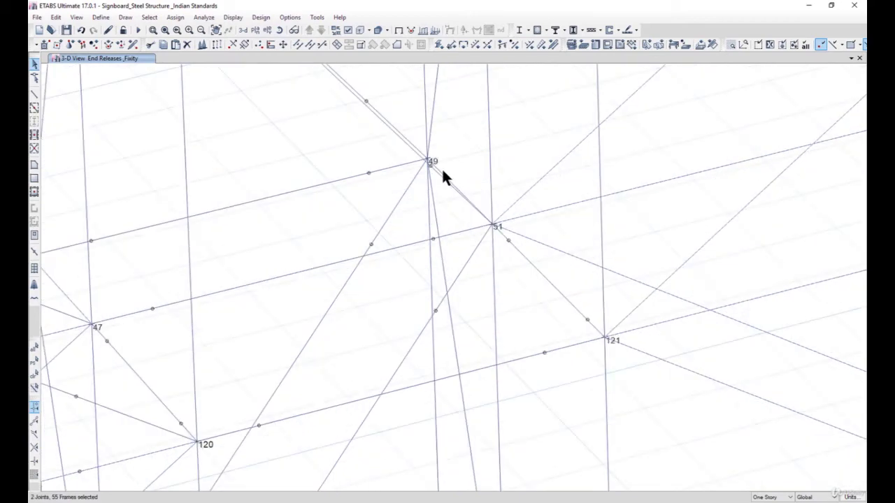
{"action": "left_click", "coordinate": [439, 168]}
{"action": "scroll", "coordinate": [443, 183], "scroll_direction": "down", "scroll_amount": 3}
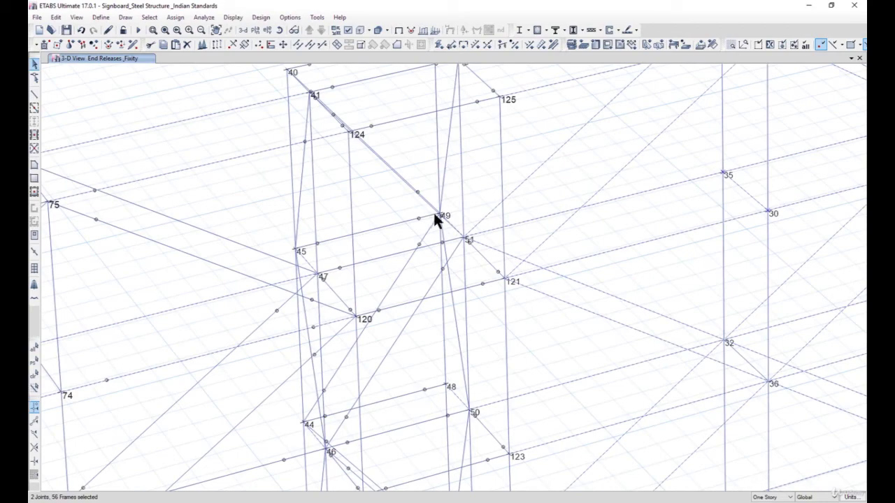
- Add the tower's topmost short cross members around joints 40 to 43 to the selection
{"action": "scroll", "coordinate": [435, 213], "scroll_direction": "down", "scroll_amount": 5}
{"action": "scroll", "coordinate": [431, 206], "scroll_direction": "up", "scroll_amount": 4}
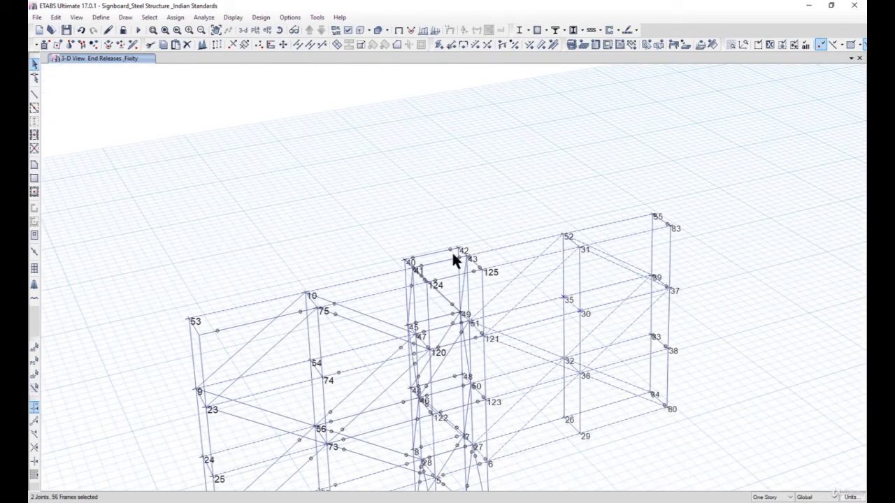
{"action": "scroll", "coordinate": [454, 253], "scroll_direction": "up", "scroll_amount": 4}
{"action": "scroll", "coordinate": [420, 223], "scroll_direction": "down", "scroll_amount": 3}
{"action": "scroll", "coordinate": [386, 235], "scroll_direction": "up", "scroll_amount": 5}
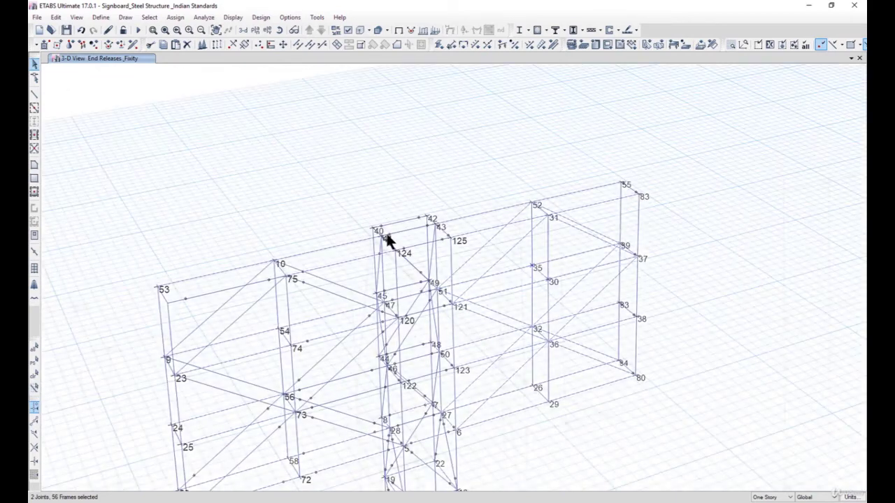
{"action": "left_click_drag", "start_coordinate": [302, 205], "coordinate": [301, 207]}
{"action": "scroll", "coordinate": [276, 234], "scroll_direction": "down", "scroll_amount": 3}
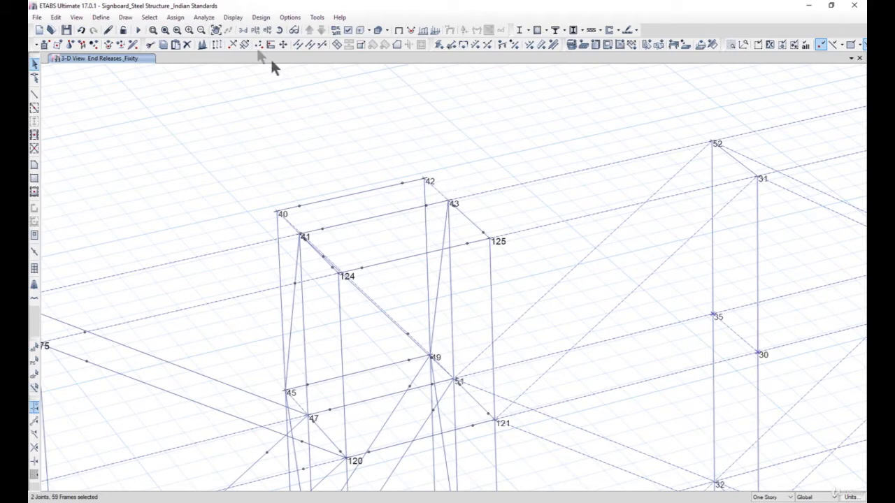
- Assign end releases to the selected frames: torsion at the start, Moment 22 and Moment 33 at both ends, with zero spring values
{"action": "left_click", "coordinate": [176, 19]}
{"action": "mouse_move", "coordinate": [207, 41]}
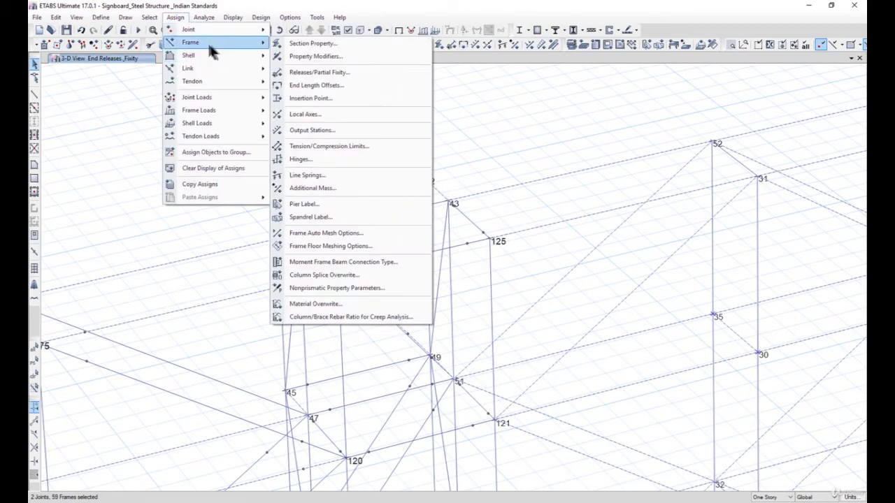
{"action": "left_click", "coordinate": [331, 73]}
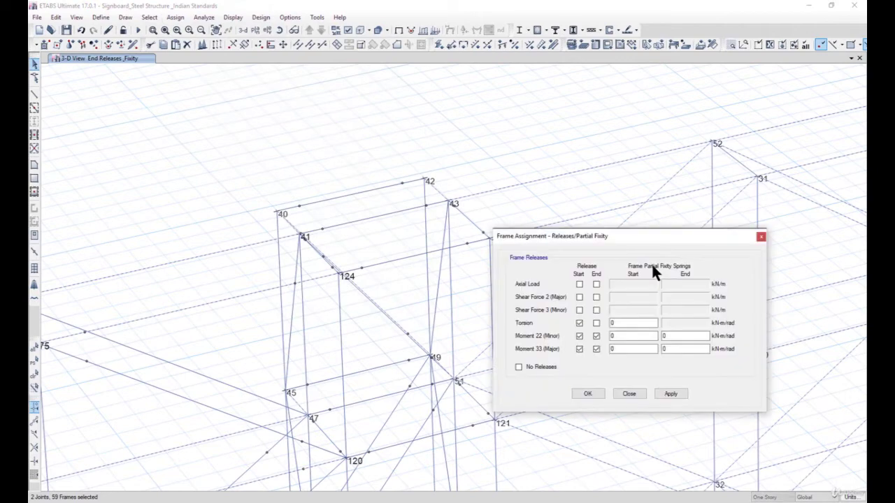
{"action": "left_click", "coordinate": [669, 394]}
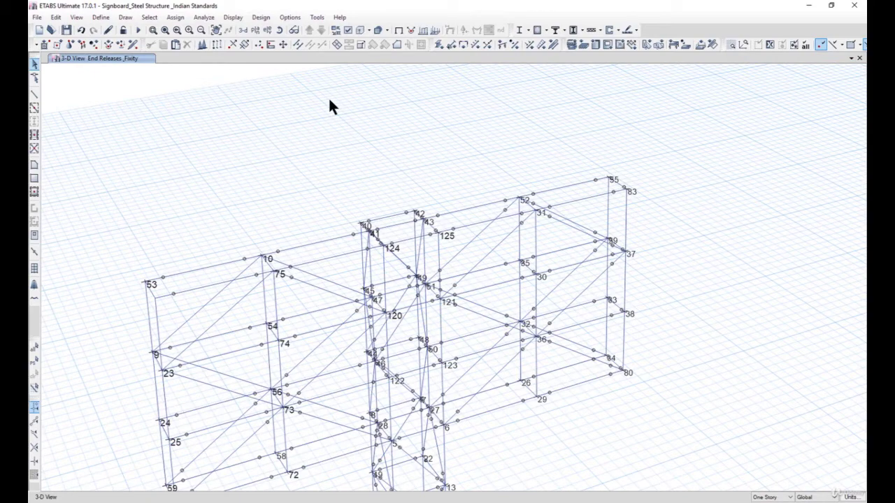
- Run the analysis and check the last analysis run log for instability warnings
{"action": "left_click", "coordinate": [203, 17]}
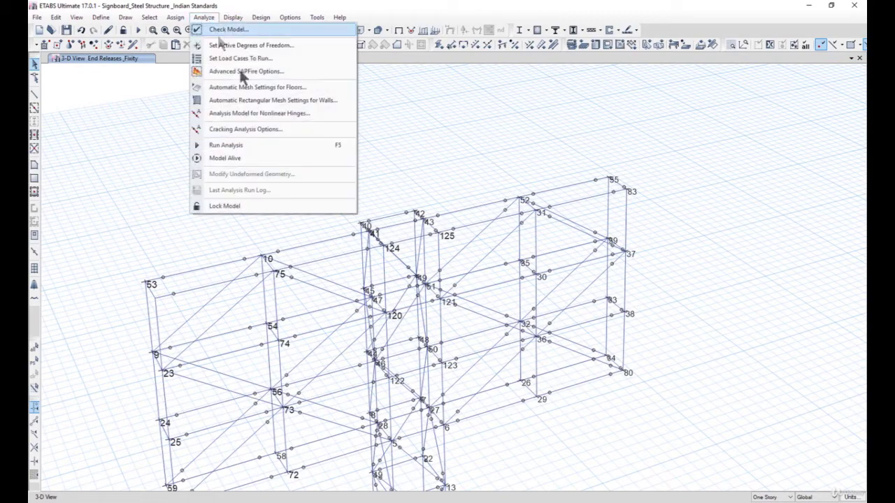
{"action": "left_click", "coordinate": [271, 145]}
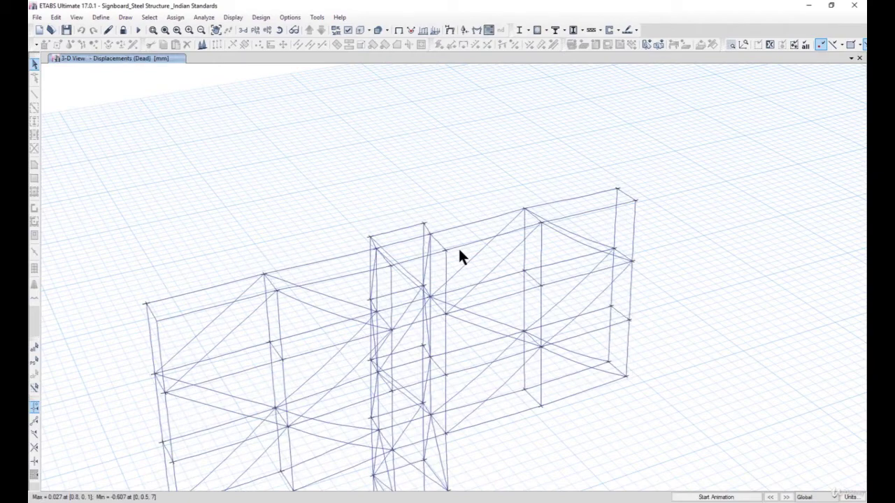
{"action": "left_click", "coordinate": [209, 19]}
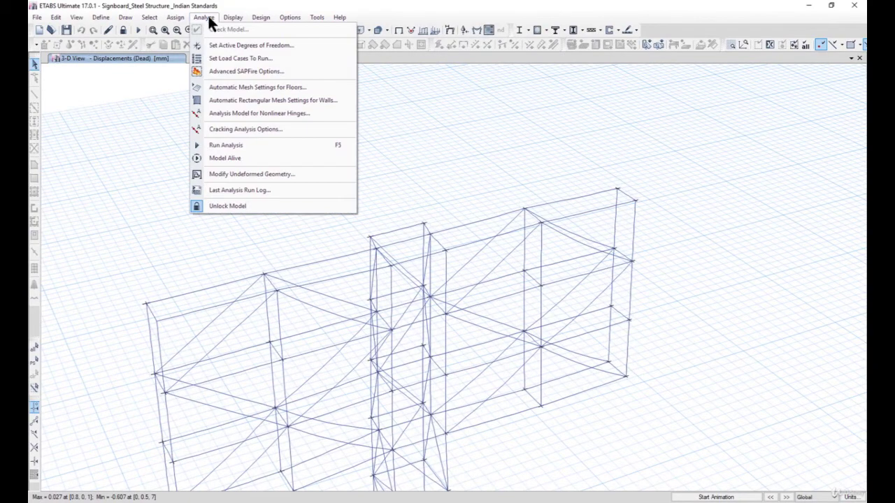
{"action": "left_click", "coordinate": [263, 196]}
{"action": "left_click_drag", "start_coordinate": [597, 245], "coordinate": [601, 171]}
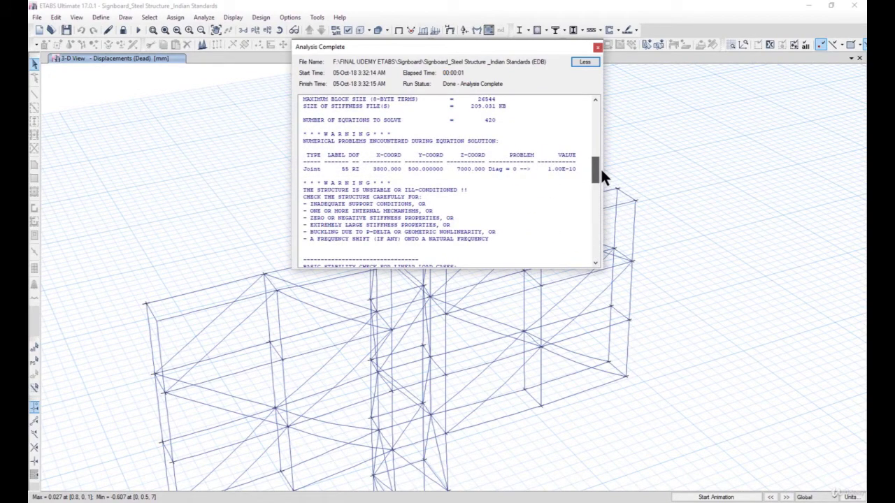
{"action": "left_click_drag", "start_coordinate": [428, 47], "coordinate": [606, 162]}
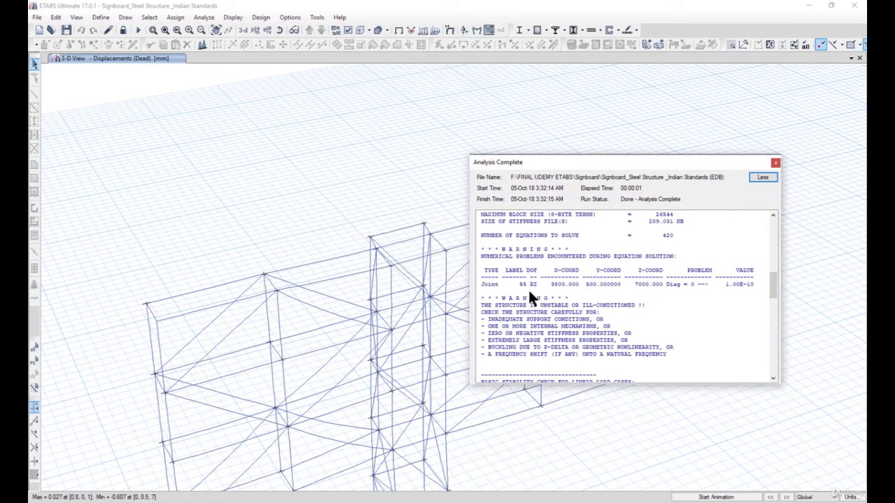
{"action": "left_click", "coordinate": [775, 163]}
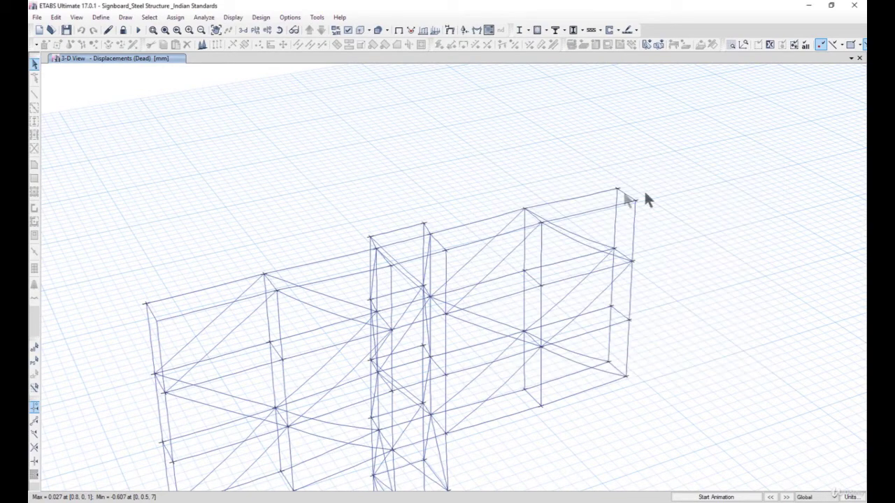
- Return to the undeformed shape, locate joint 55 at the wing's outer upper corner and unlock the model
{"action": "left_click", "coordinate": [230, 17]}
{"action": "left_click", "coordinate": [251, 30]}
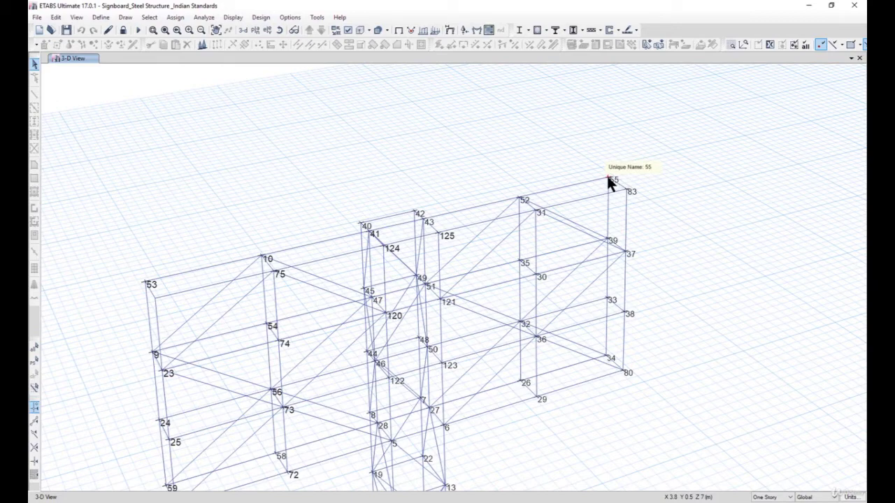
{"action": "scroll", "coordinate": [624, 179], "scroll_direction": "up", "scroll_amount": 3}
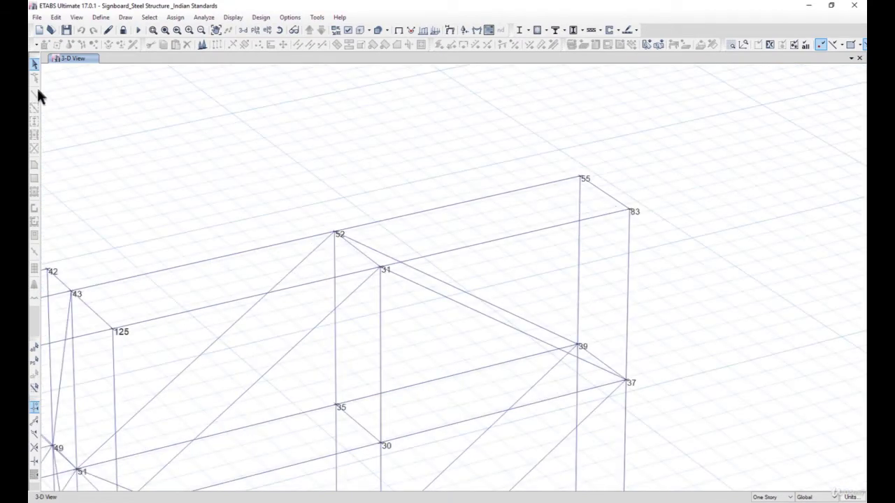
{"action": "left_click", "coordinate": [122, 30]}
{"action": "left_click", "coordinate": [461, 292]}
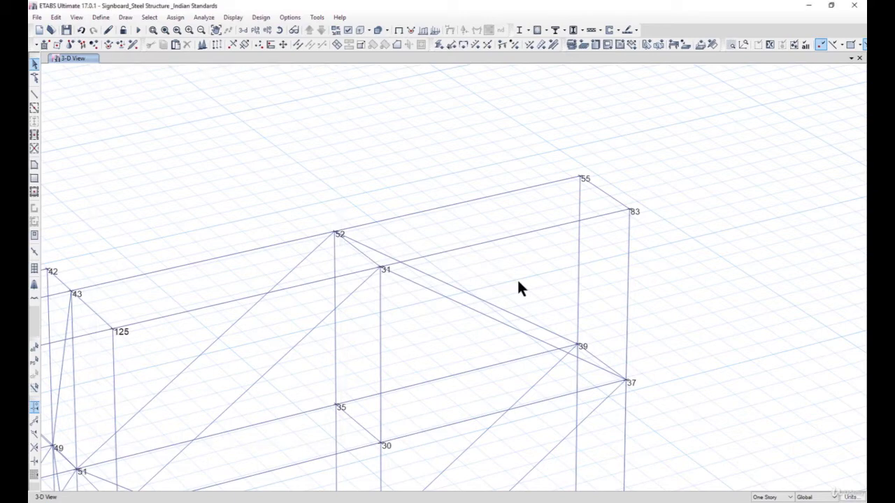
{"action": "key", "text": "ctrl+w"}
{"action": "left_click_drag", "start_coordinate": [425, 78], "coordinate": [283, 78]}
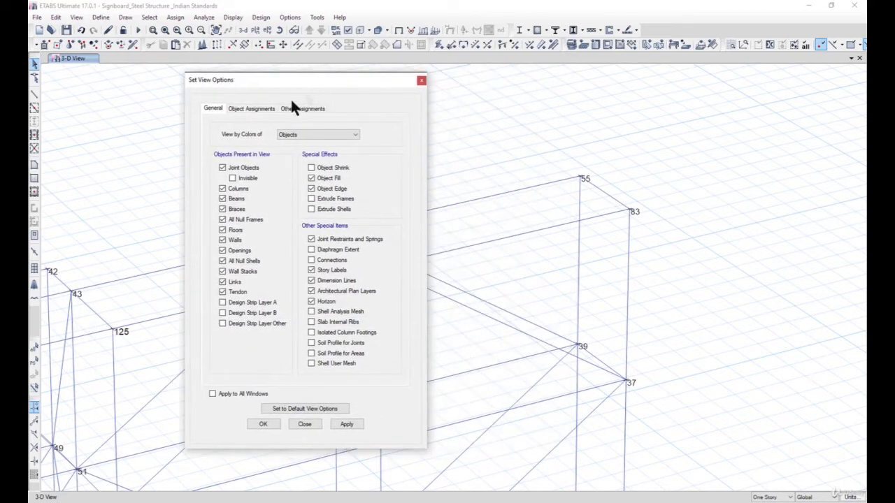
{"action": "left_click", "coordinate": [246, 109]}
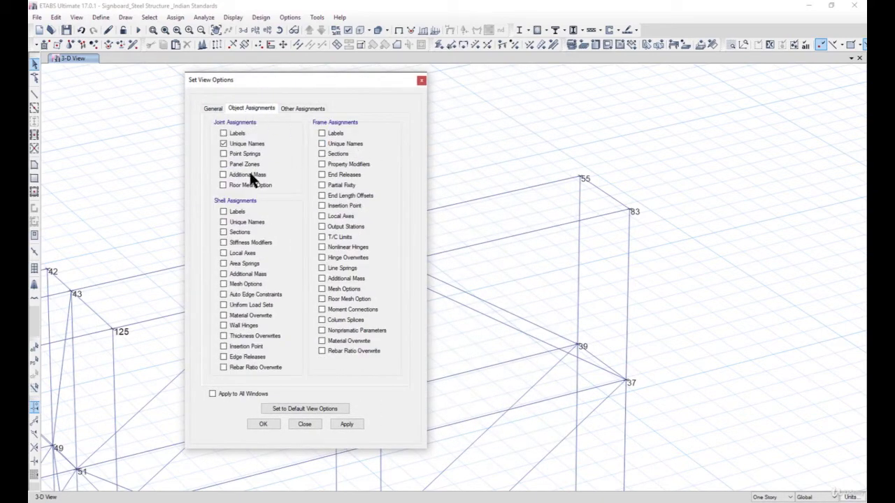
{"action": "left_click", "coordinate": [420, 82]}
{"action": "left_click", "coordinate": [591, 187]}
{"action": "left_click", "coordinate": [585, 187]}
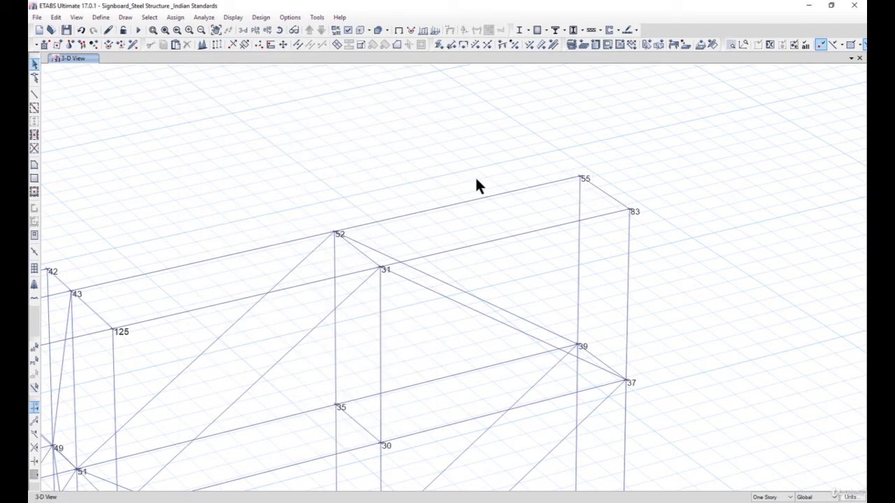
- Display the frame end releases in the 3-D view
{"action": "key", "text": "ctrl+w"}
{"action": "left_click", "coordinate": [249, 109]}
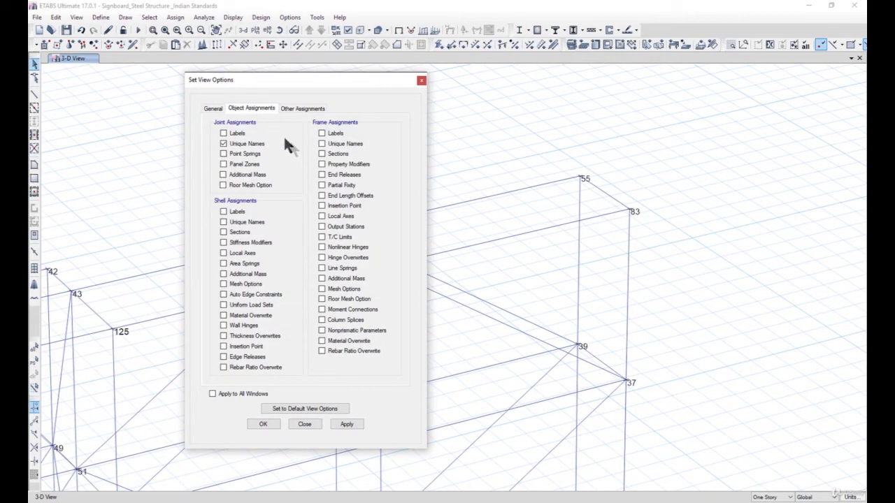
{"action": "left_click", "coordinate": [343, 179]}
{"action": "left_click", "coordinate": [338, 425]}
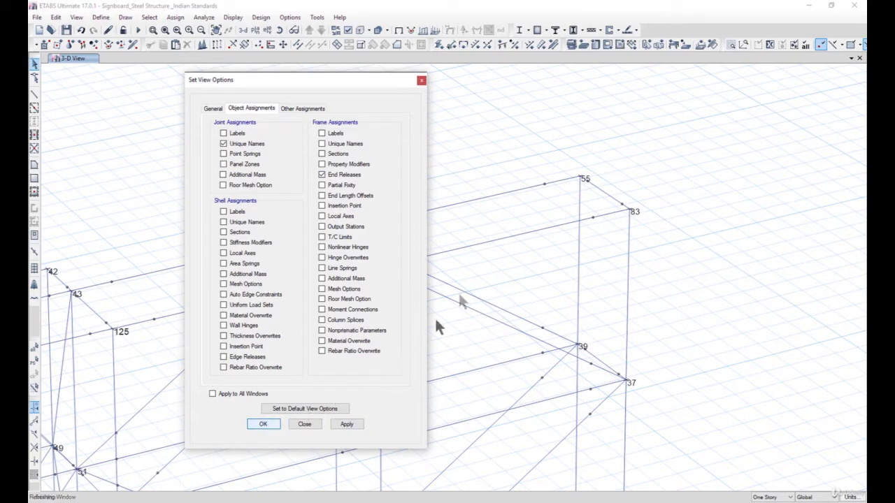
{"action": "key", "text": "Escape"}
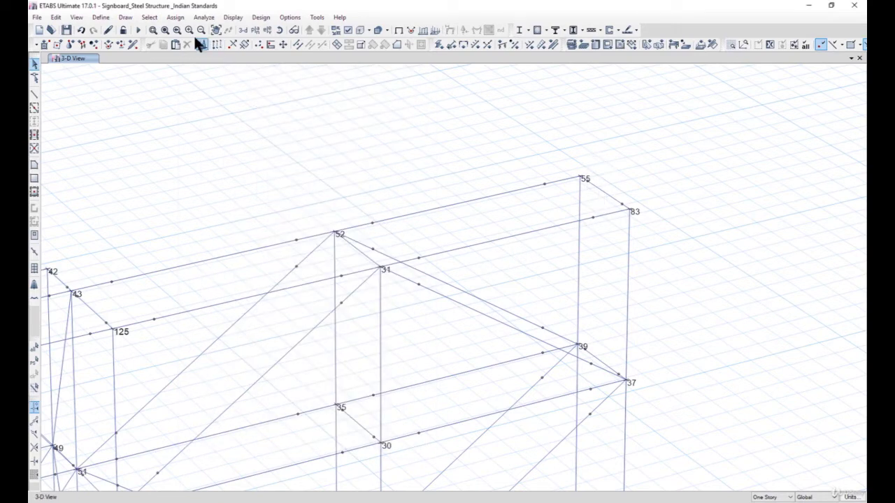
- Rerun the analysis and examine the warnings in the new run log
{"action": "left_click", "coordinate": [204, 17]}
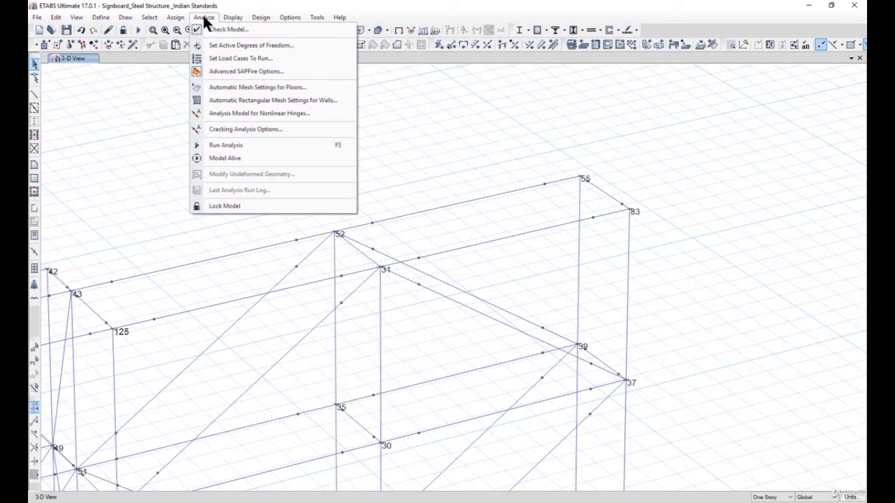
{"action": "left_click", "coordinate": [270, 146]}
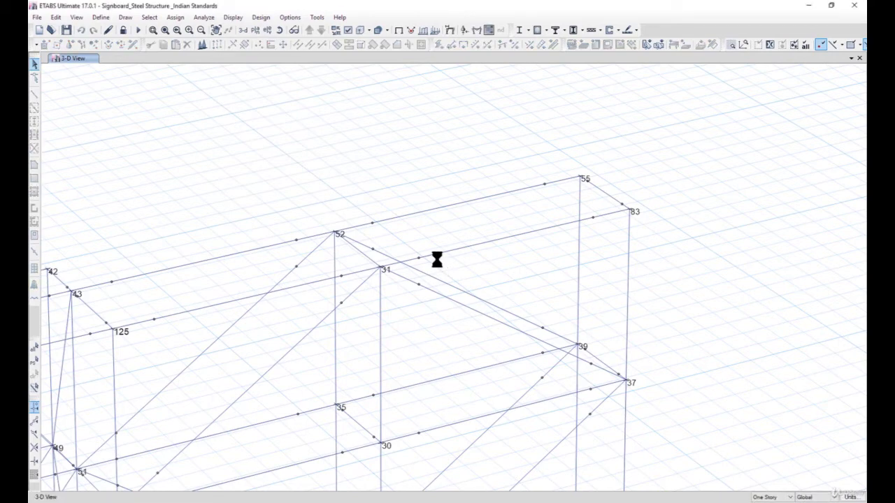
{"action": "left_click", "coordinate": [205, 17]}
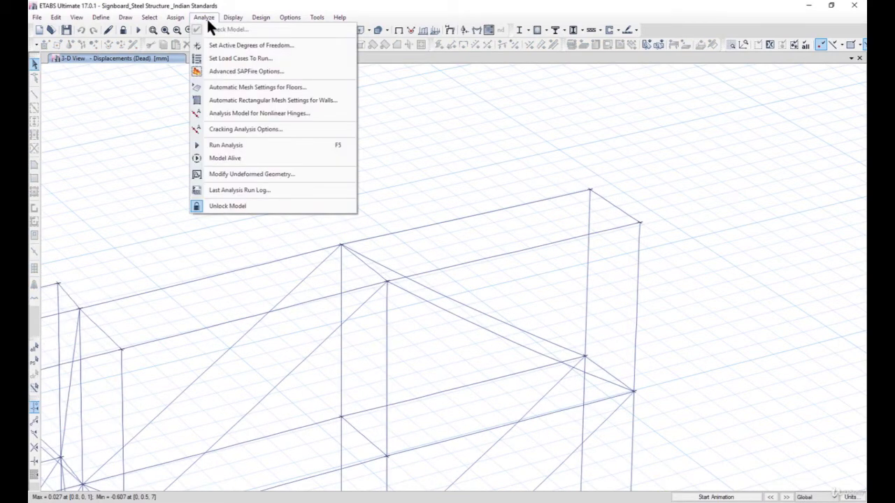
{"action": "left_click", "coordinate": [263, 190]}
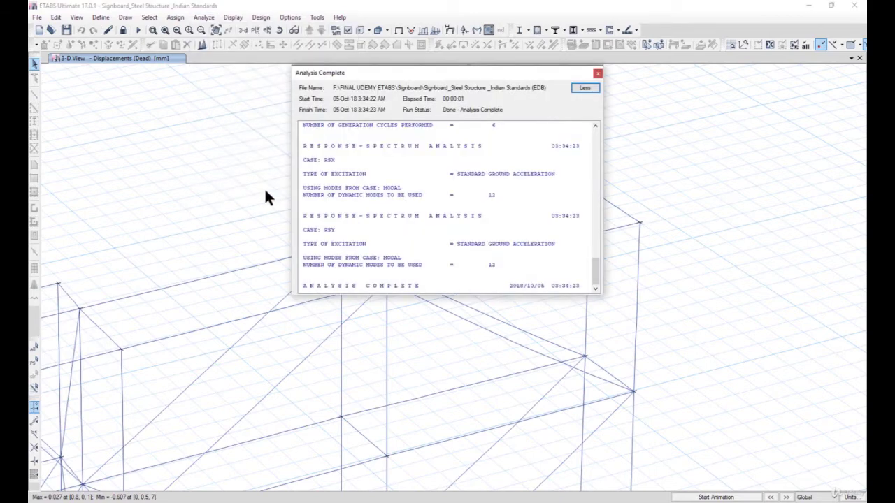
{"action": "left_click_drag", "start_coordinate": [597, 267], "coordinate": [600, 188]}
{"action": "left_click_drag", "start_coordinate": [405, 72], "coordinate": [252, 95]}
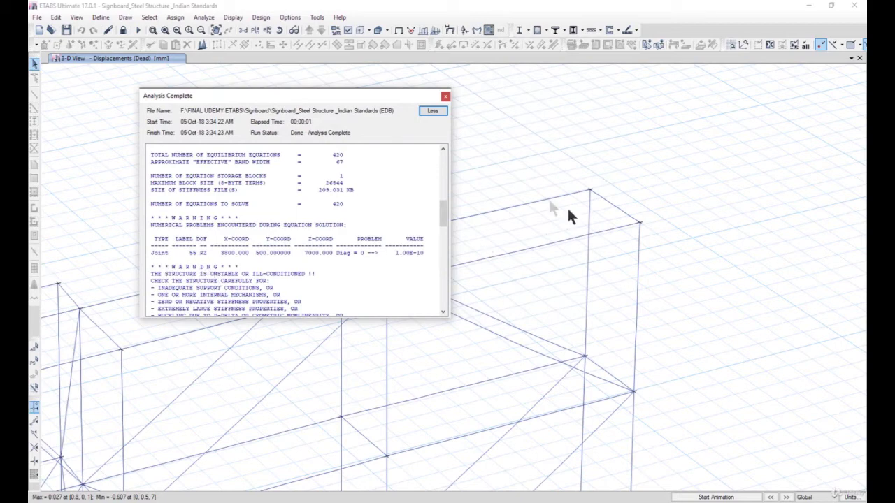
{"action": "left_click", "coordinate": [445, 97]}
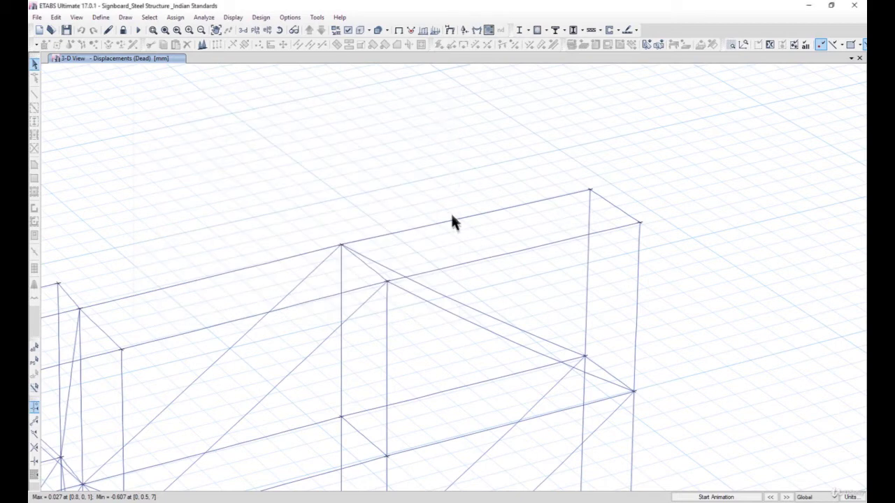
- Return to the undeformed shape with joint unique names shown and locate joint 55 in the 3-D view
{"action": "key", "text": "ctrl+w"}
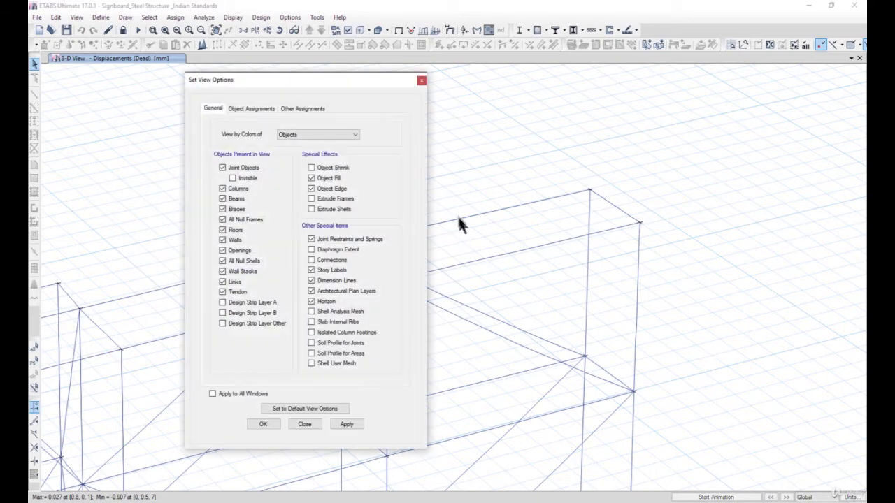
{"action": "left_click", "coordinate": [246, 110]}
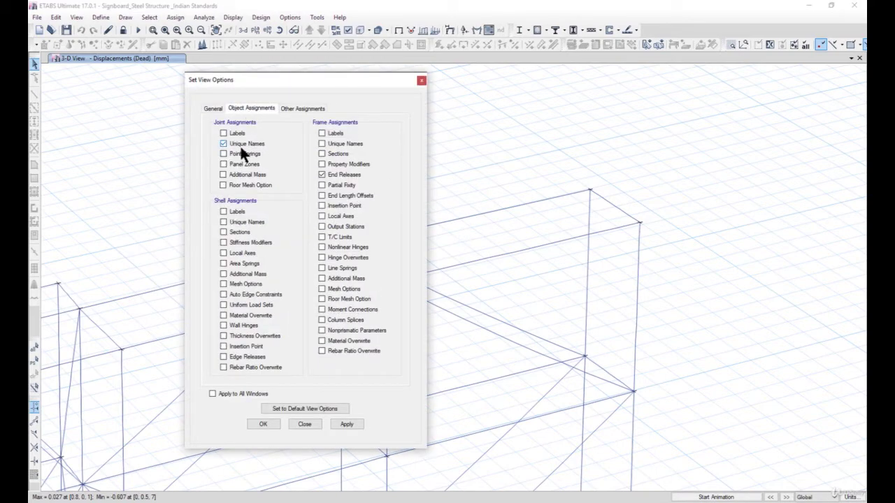
{"action": "left_click", "coordinate": [348, 424]}
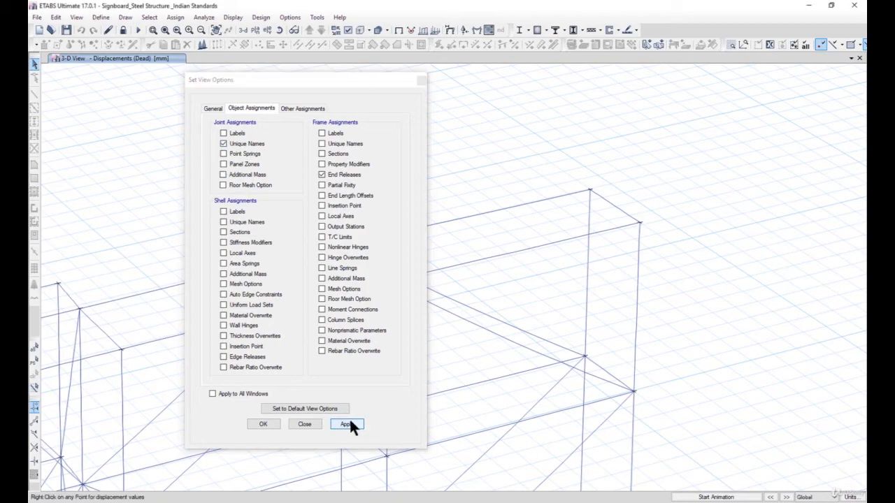
{"action": "left_click", "coordinate": [233, 17]}
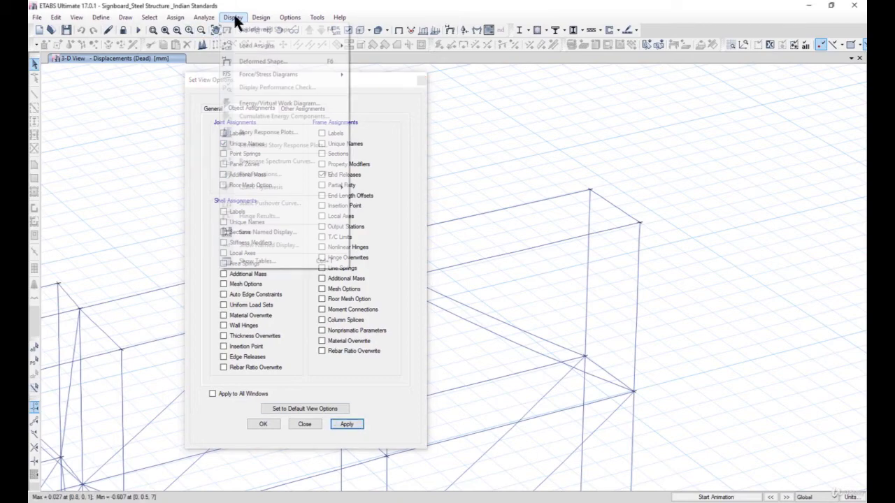
{"action": "left_click", "coordinate": [256, 29]}
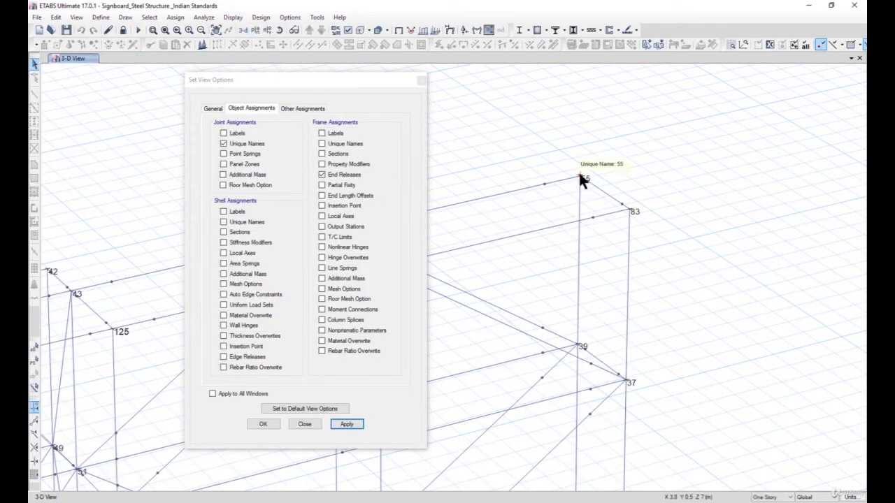
{"action": "left_click", "coordinate": [262, 426]}
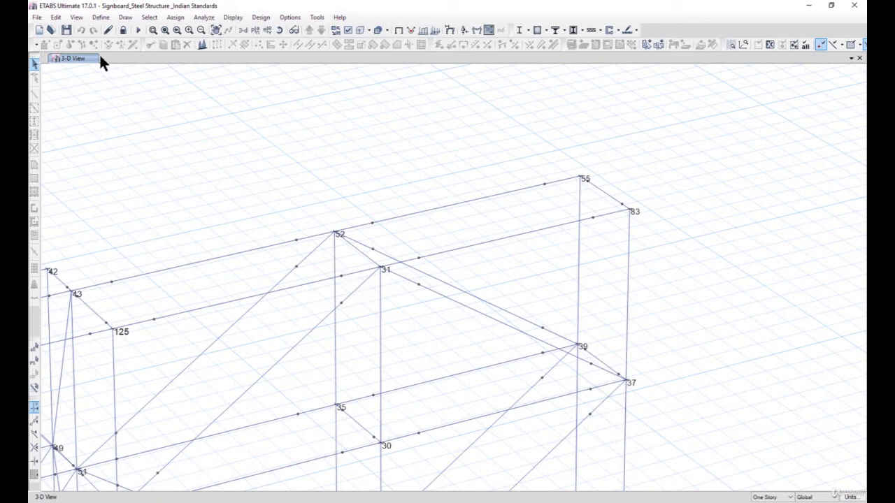
- Unlock the model and remove all end releases from the short frame between joints 55 and 83
{"action": "left_click", "coordinate": [123, 31]}
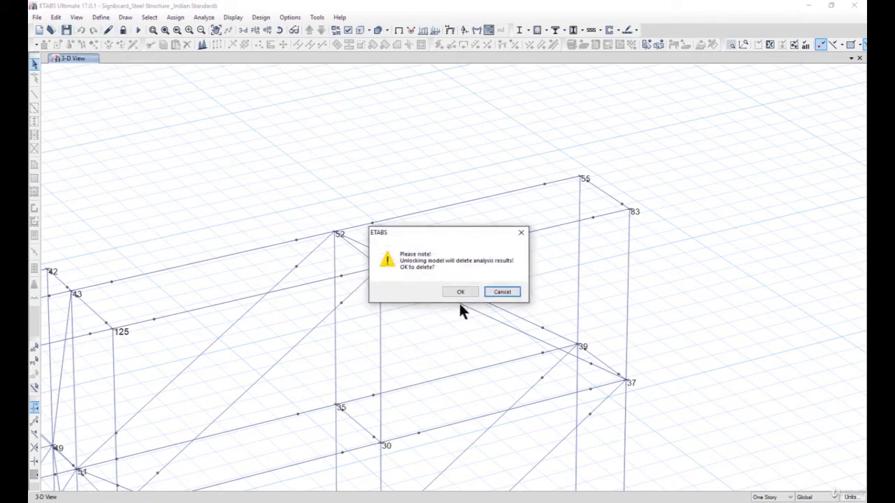
{"action": "left_click", "coordinate": [458, 293]}
{"action": "left_click", "coordinate": [612, 199]}
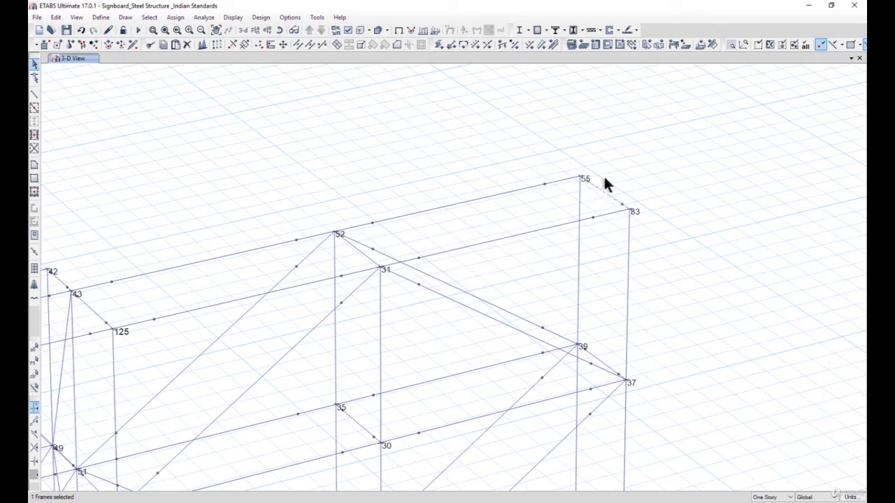
{"action": "left_click", "coordinate": [175, 17]}
{"action": "mouse_move", "coordinate": [217, 49]}
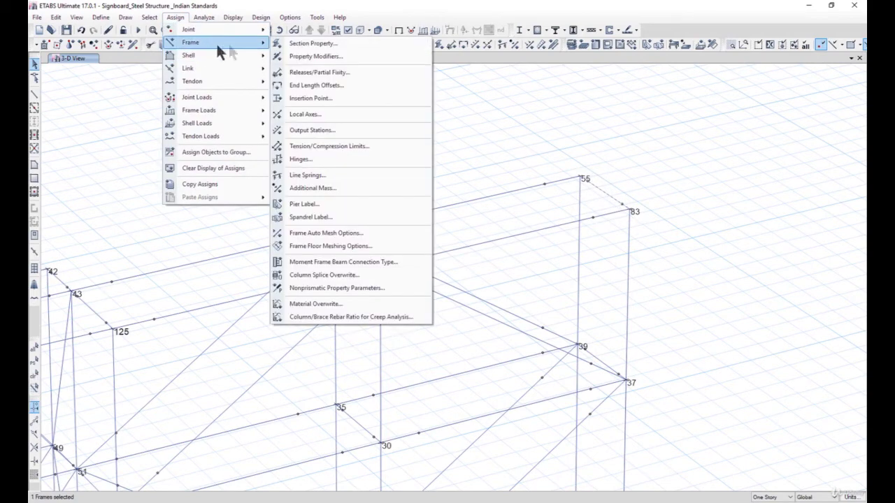
{"action": "left_click", "coordinate": [335, 74]}
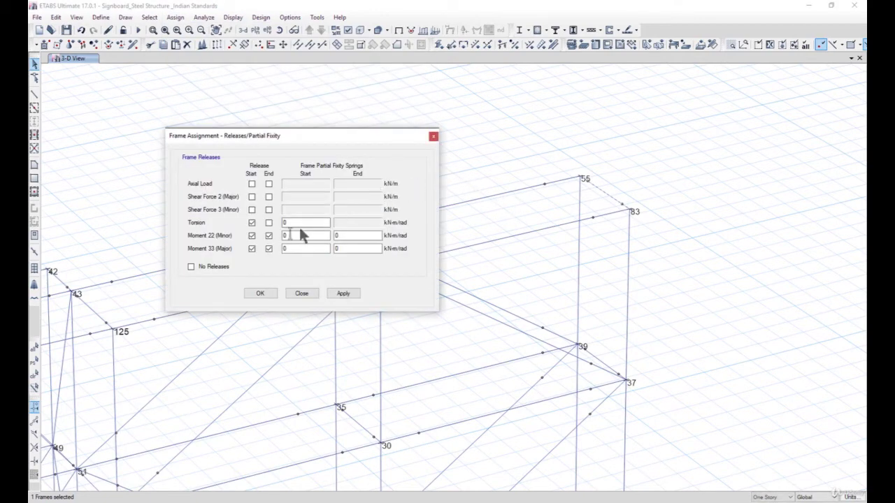
{"action": "left_click", "coordinate": [199, 267]}
{"action": "left_click", "coordinate": [343, 293]}
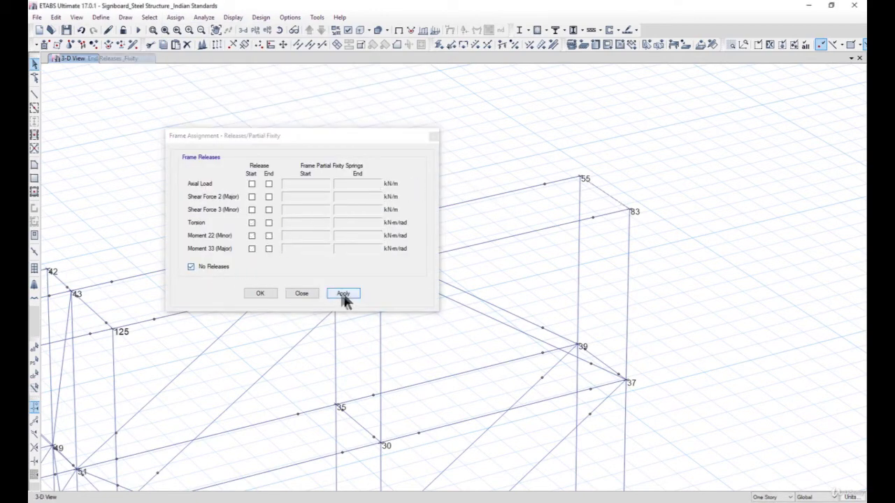
- Run the analysis again and check the last analysis run log for remaining warnings
{"action": "left_click", "coordinate": [204, 17]}
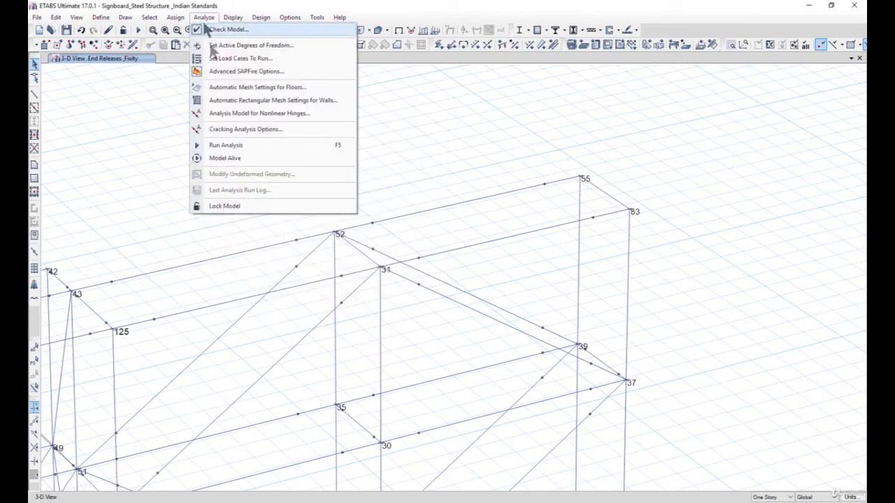
{"action": "left_click", "coordinate": [283, 149]}
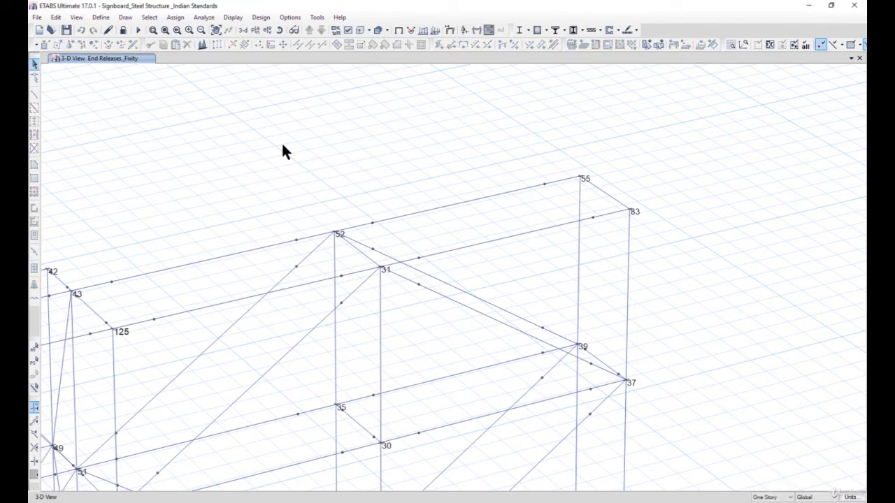
{"action": "left_click", "coordinate": [197, 17]}
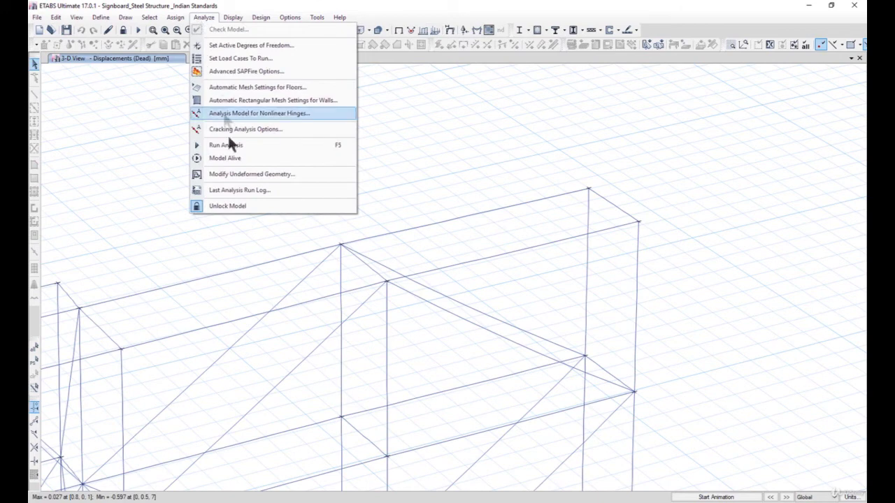
{"action": "left_click", "coordinate": [248, 192]}
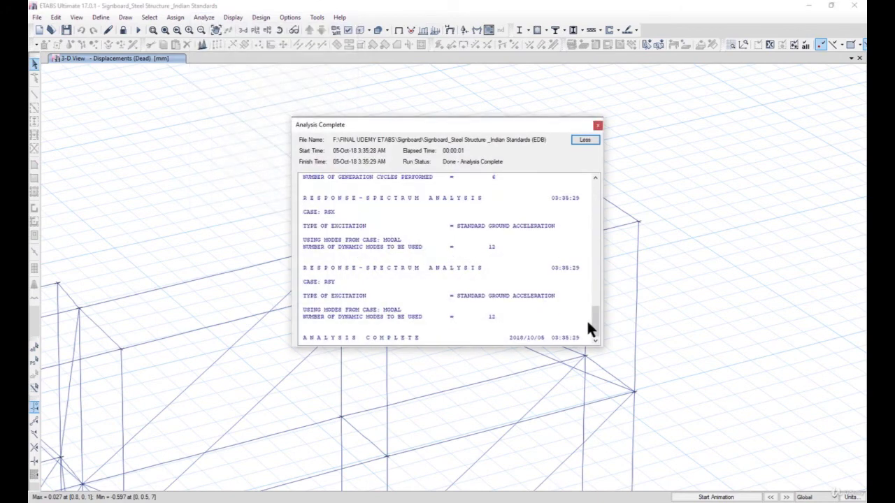
{"action": "left_click_drag", "start_coordinate": [593, 320], "coordinate": [594, 253]}
{"action": "left_click_drag", "start_coordinate": [595, 258], "coordinate": [599, 299]}
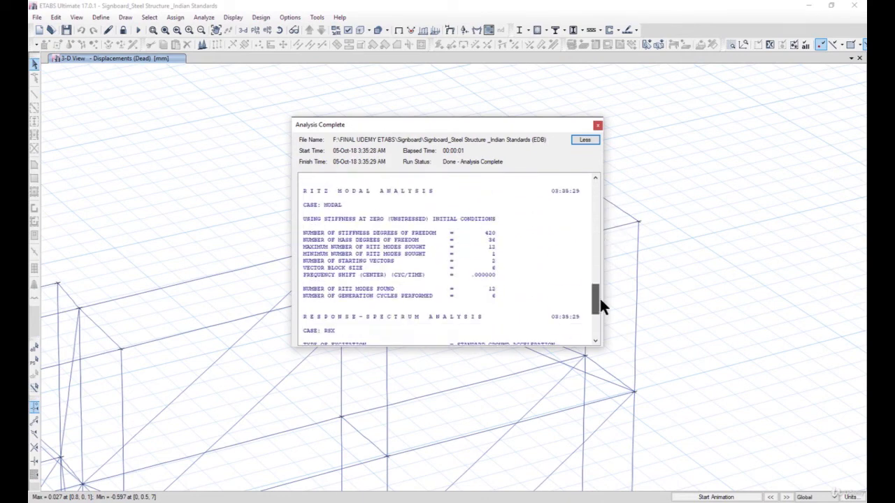
{"action": "left_click", "coordinate": [598, 125]}
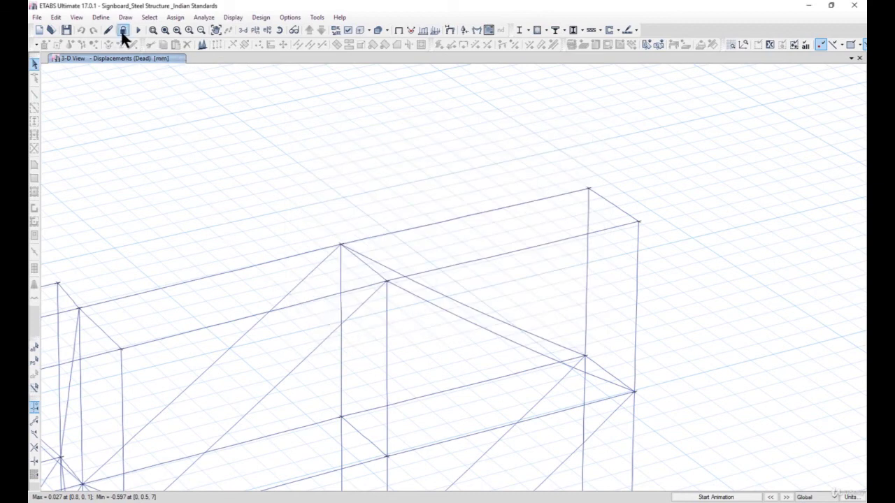
- Display the whole signboard's deformed shape for mode 1 of the Modal case and animate it
{"action": "left_click", "coordinate": [243, 30]}
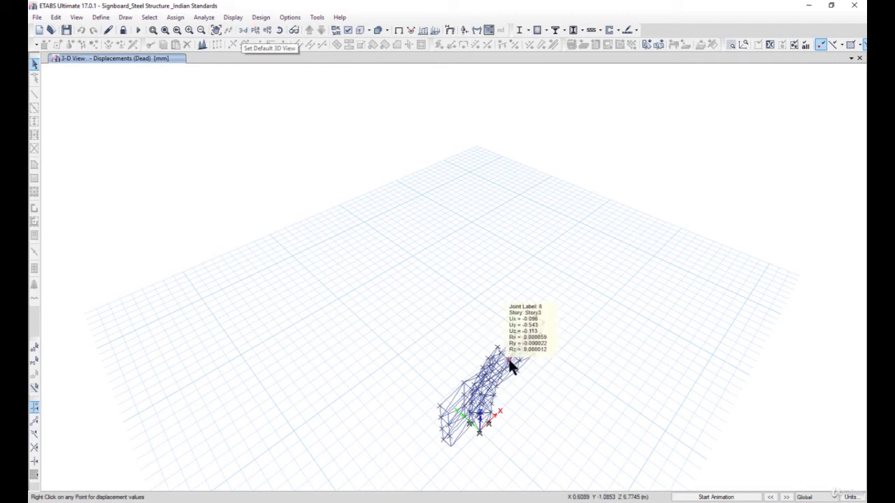
{"action": "middle_click_drag", "start_coordinate": [449, 347], "coordinate": [411, 303], "text": "shift"}
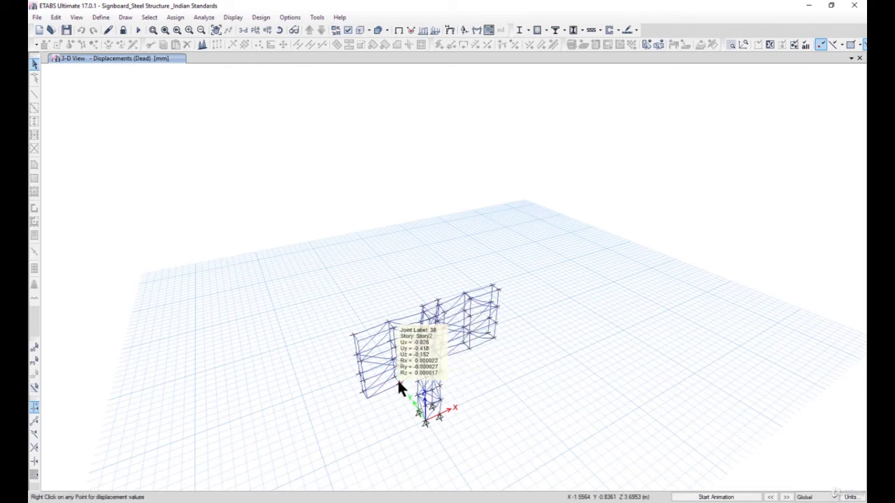
{"action": "left_click", "coordinate": [227, 21]}
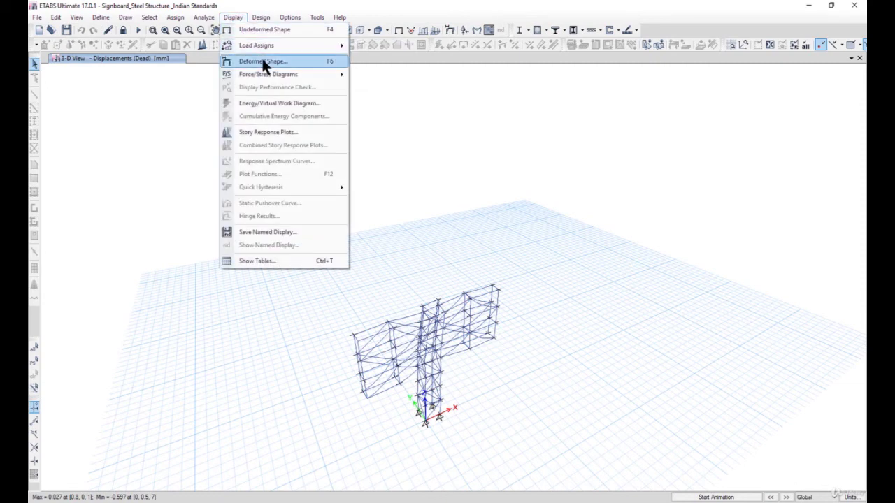
{"action": "mouse_move", "coordinate": [330, 73]}
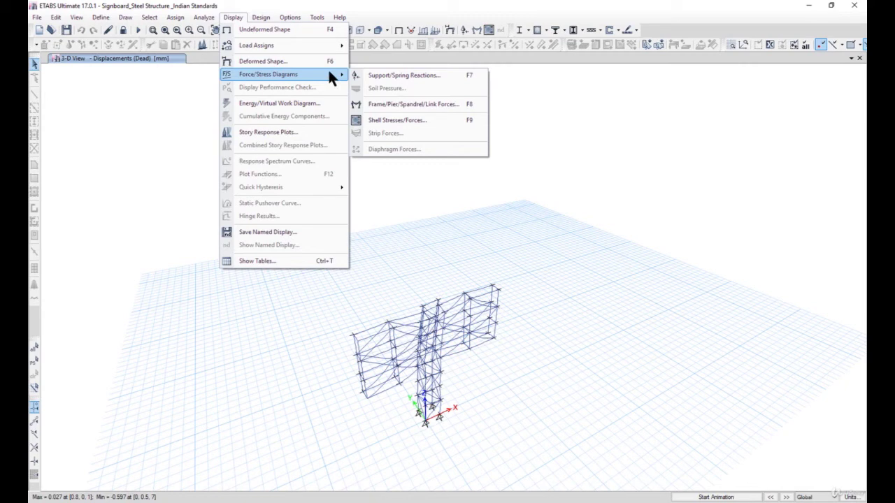
{"action": "left_click", "coordinate": [323, 62]}
{"action": "left_click_drag", "start_coordinate": [447, 87], "coordinate": [628, 112]}
{"action": "left_click", "coordinate": [669, 146]}
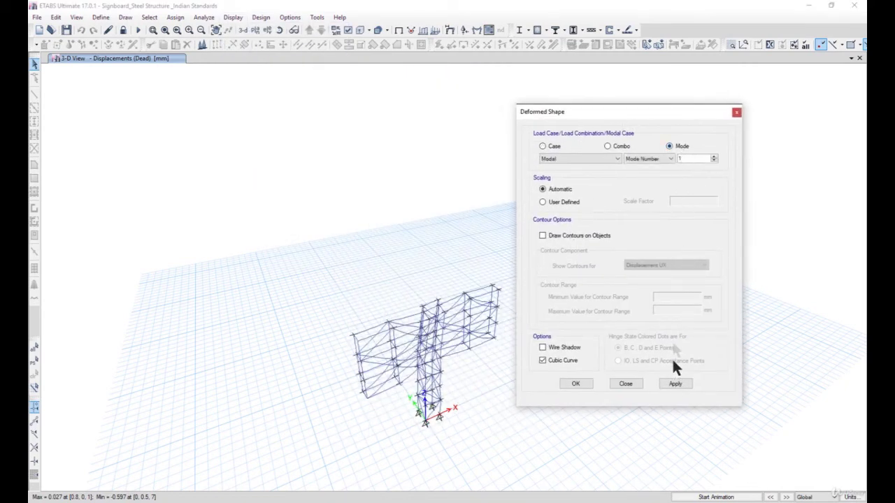
{"action": "left_click", "coordinate": [671, 387]}
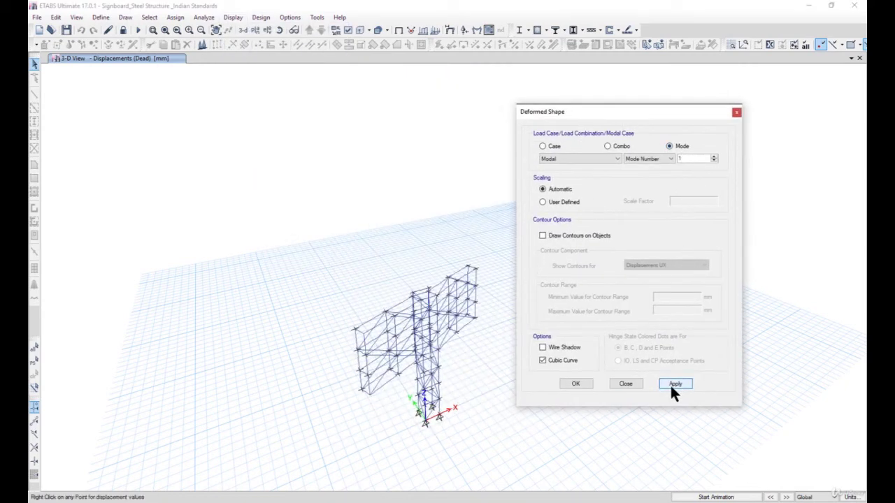
{"action": "left_click", "coordinate": [713, 497]}
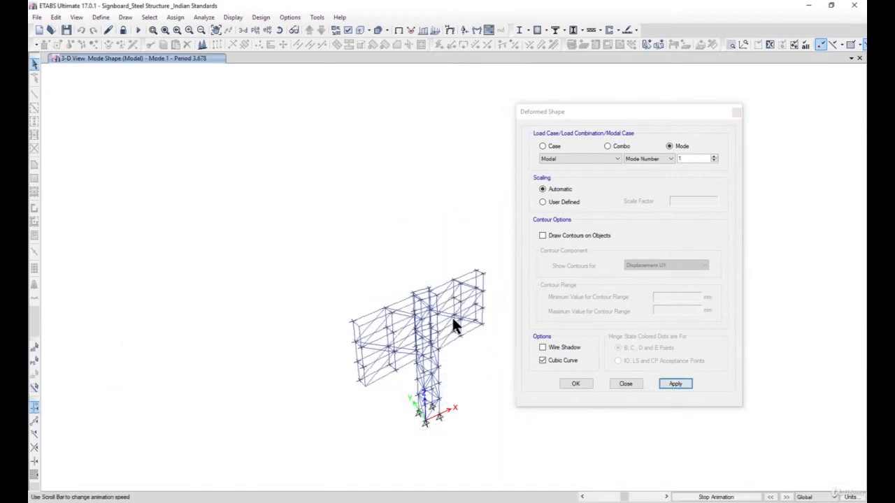
- Examine the animated mode shapes of the Modal case for modes 2 and 3
{"action": "left_click", "coordinate": [713, 156]}
{"action": "left_click", "coordinate": [714, 157]}
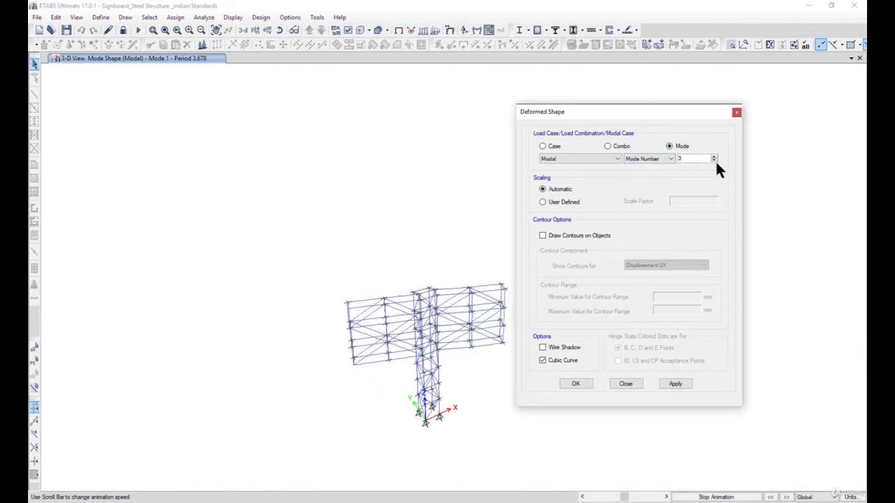
{"action": "left_click", "coordinate": [675, 384]}
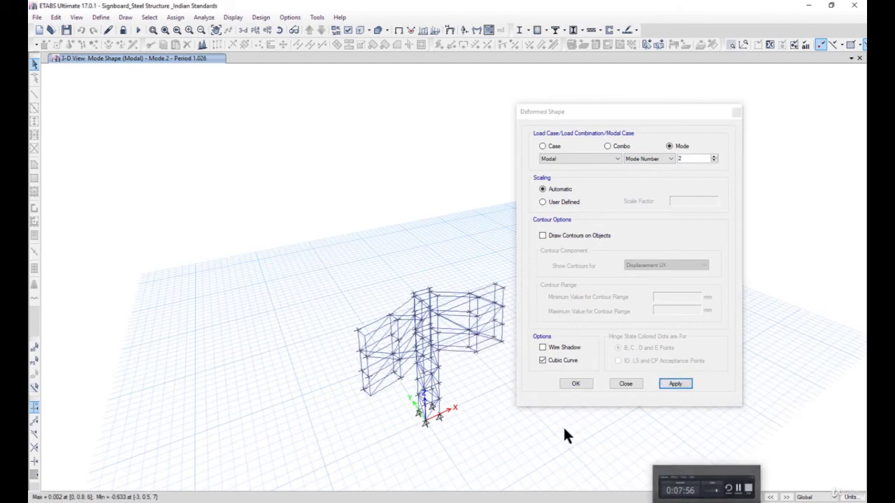
{"action": "left_click", "coordinate": [712, 497]}
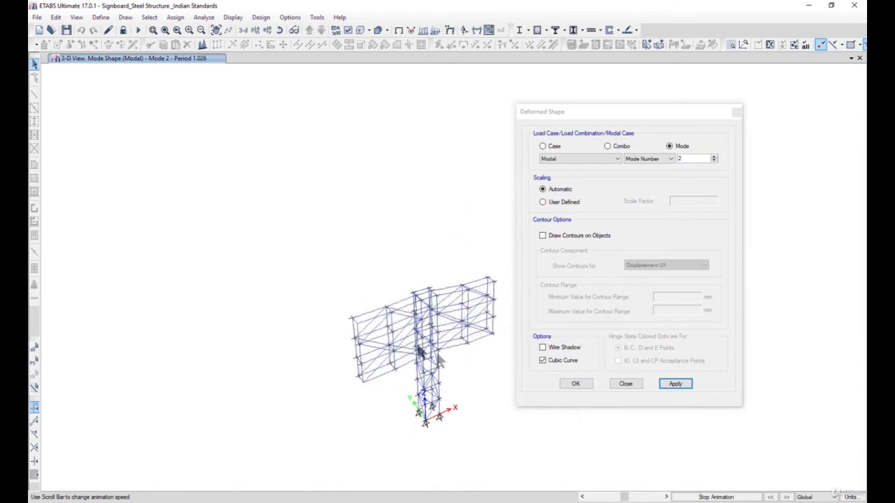
{"action": "left_click", "coordinate": [713, 157]}
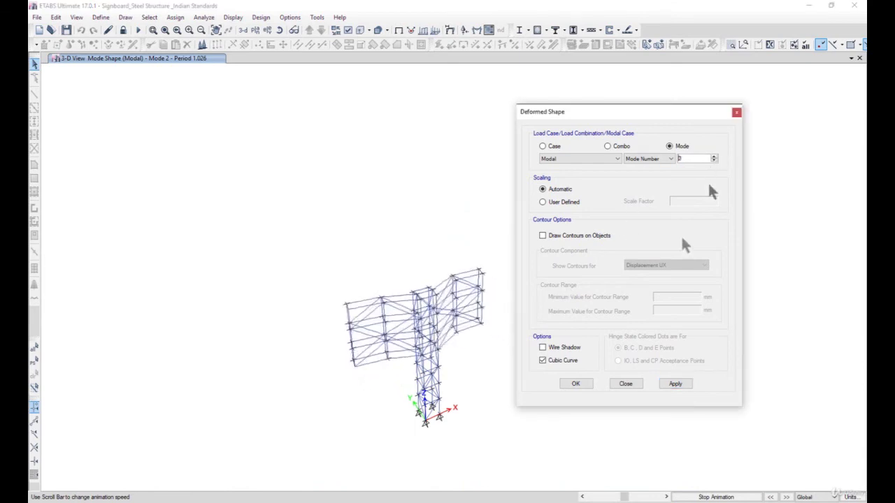
{"action": "left_click", "coordinate": [674, 384]}
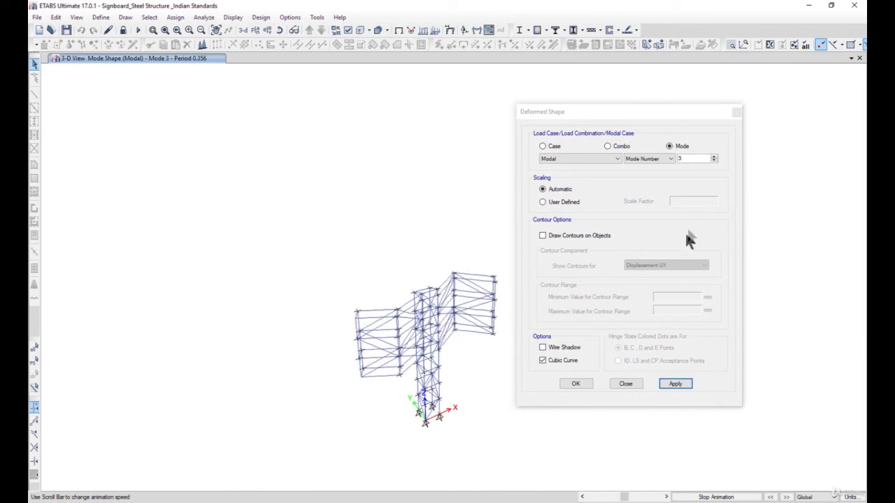
- Switch the displayed mode shape back to mode 1, check its period and accept the deformed shape settings
{"action": "left_click", "coordinate": [714, 160]}
{"action": "left_click", "coordinate": [713, 160]}
{"action": "left_click", "coordinate": [673, 385]}
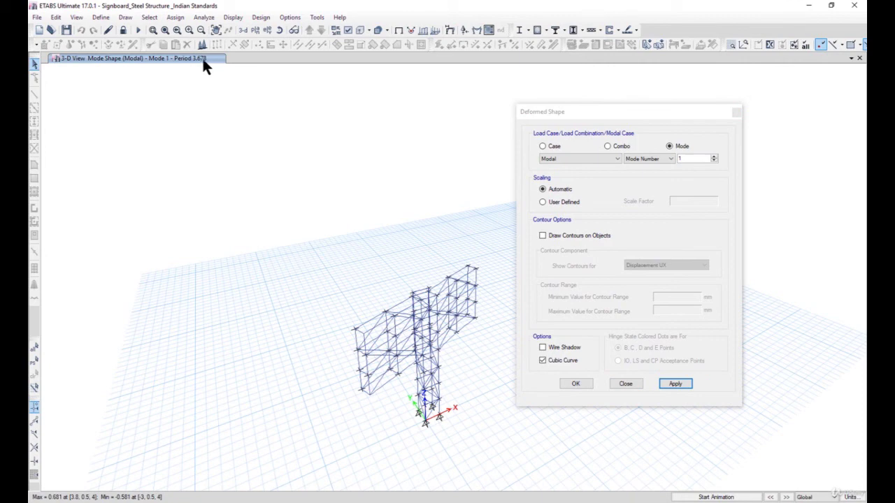
{"action": "left_click", "coordinate": [576, 383]}
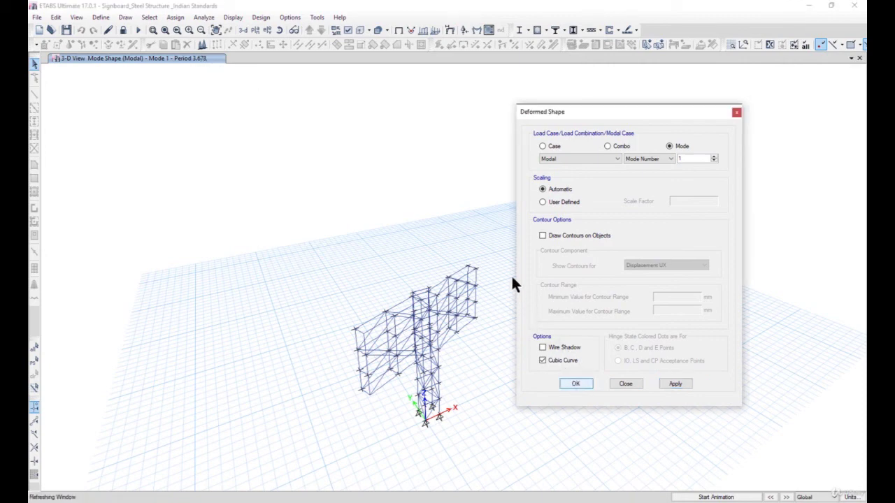